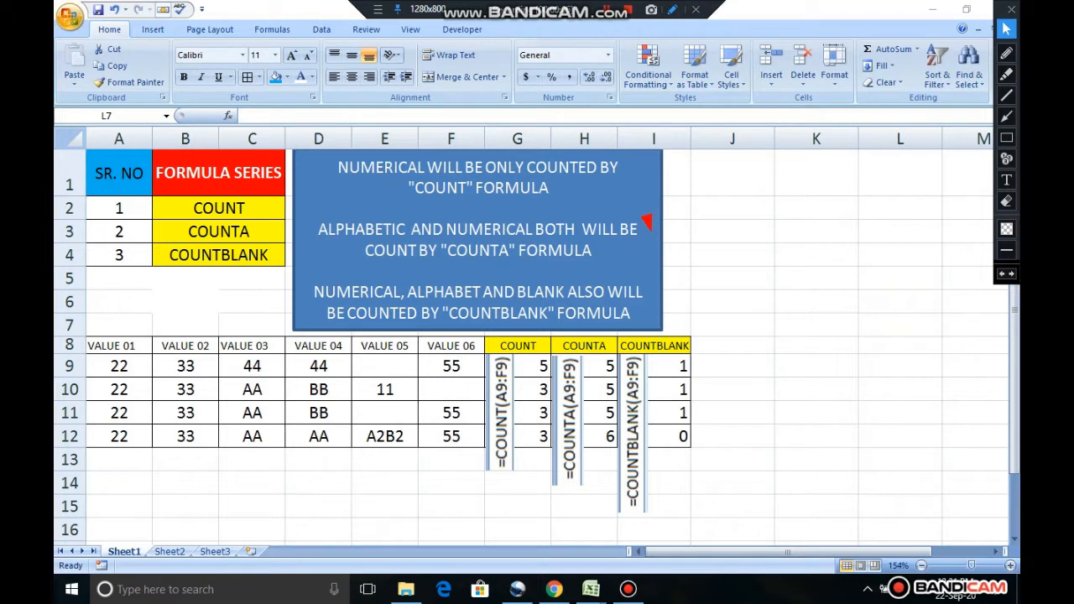
Step: Outline the COUNT, COUNTA and COUNTBLANK entries under FORMULA SERIES with separate red annotation rectangles
left_click(1006, 138)
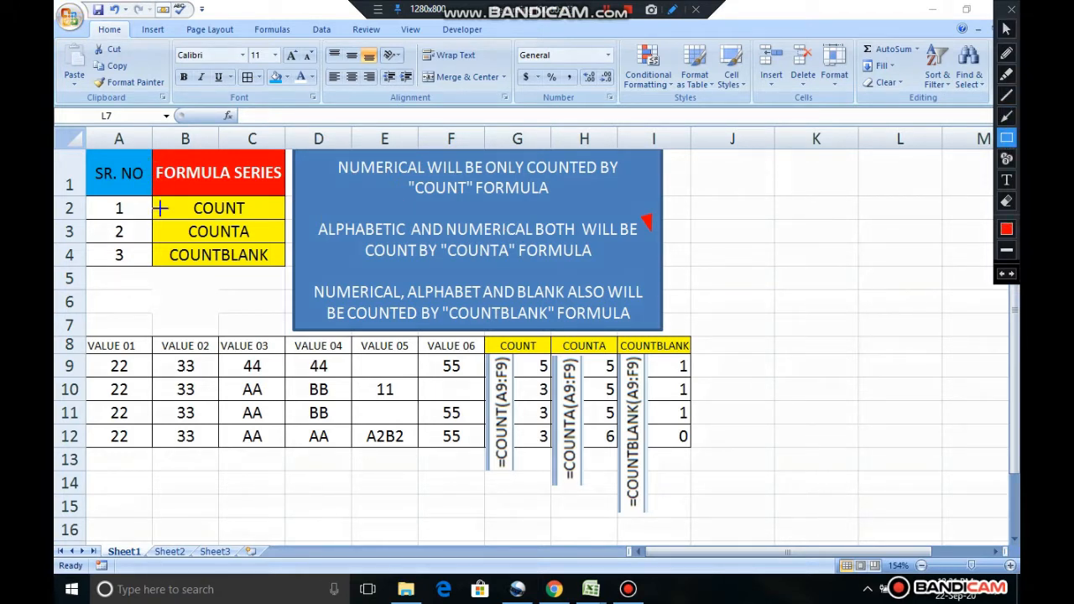
left_click_drag(148, 199, 280, 219)
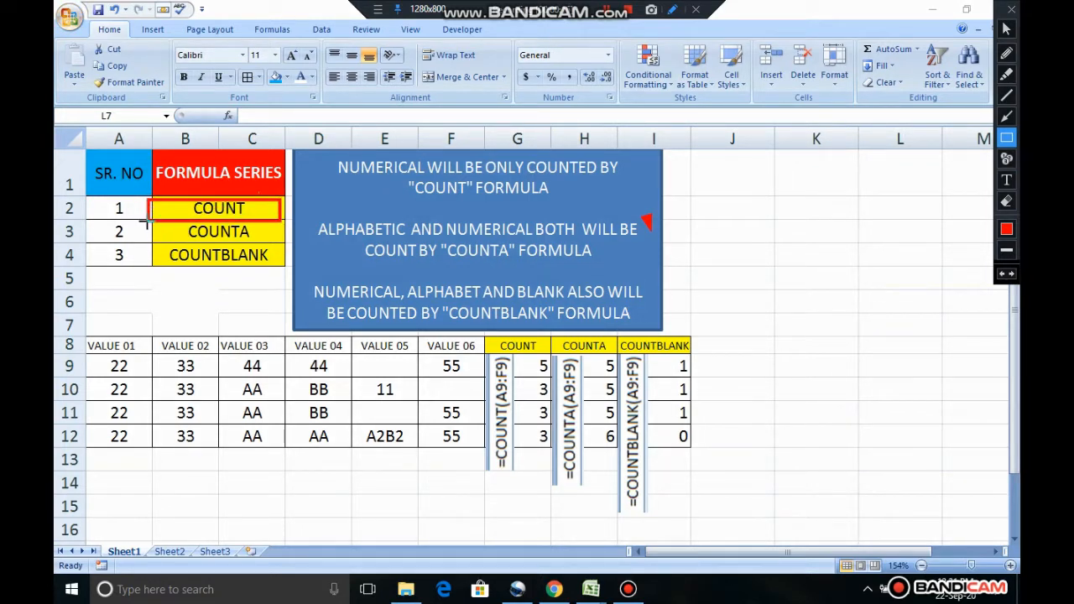
left_click_drag(146, 222, 283, 241)
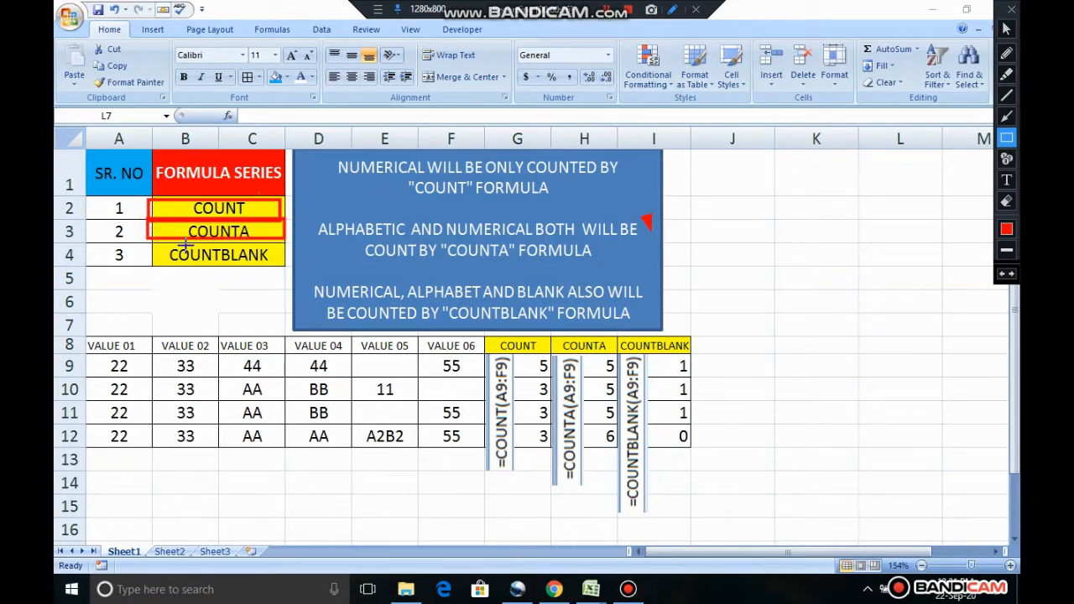
mouse_move(143, 238)
left_mouse_down()
mouse_move(257, 245)
mouse_move(288, 266)
left_mouse_up()
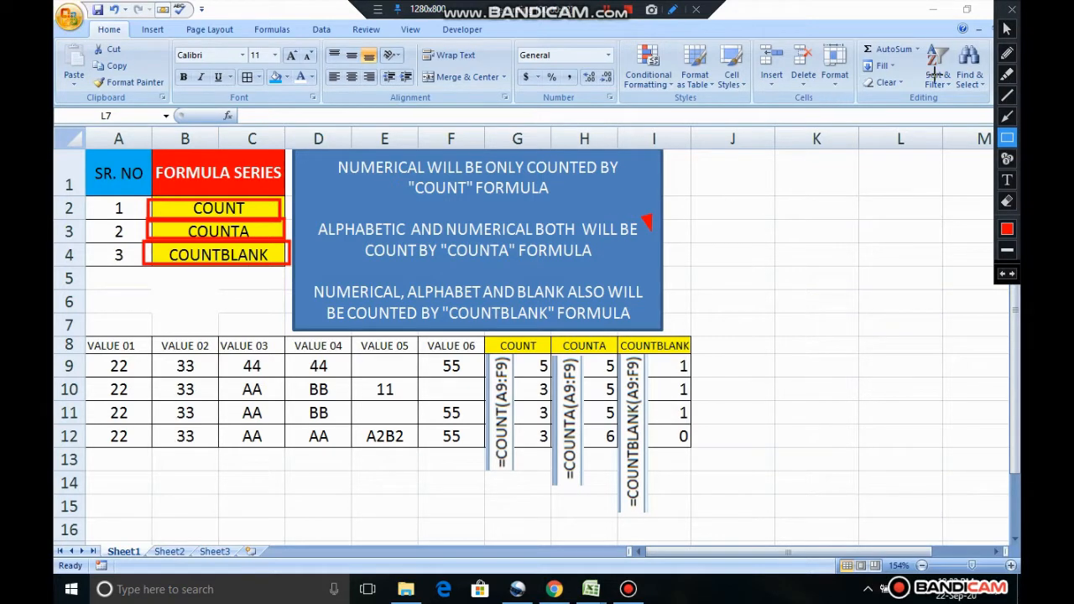
Step: Mark each of the three formula explanations in the blue text box with a thin red annotation rectangle beside its text
left_click(1009, 141)
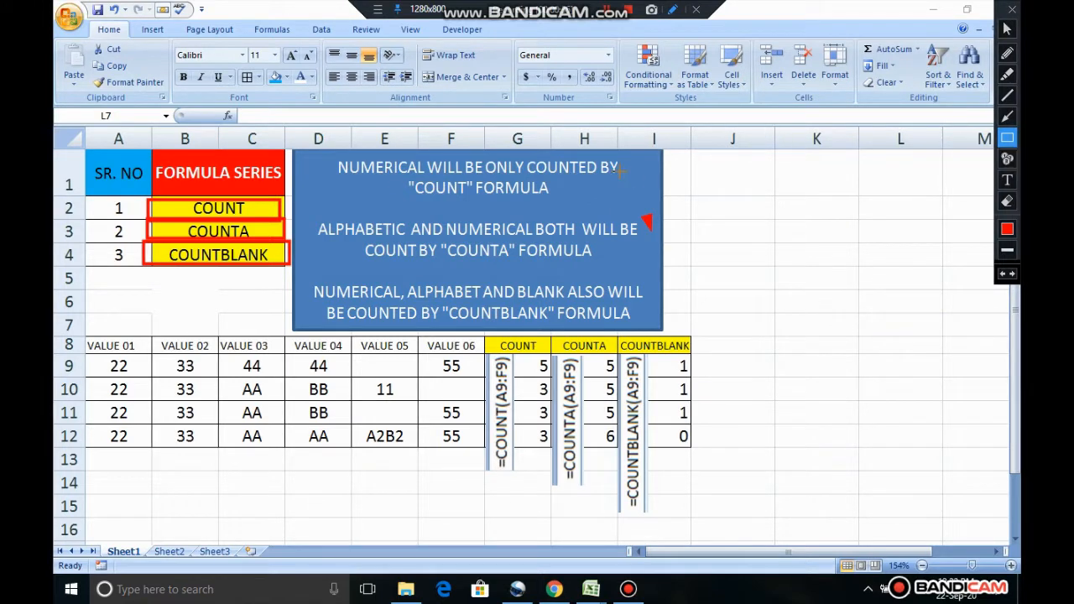
left_click_drag(748, 175, 635, 175)
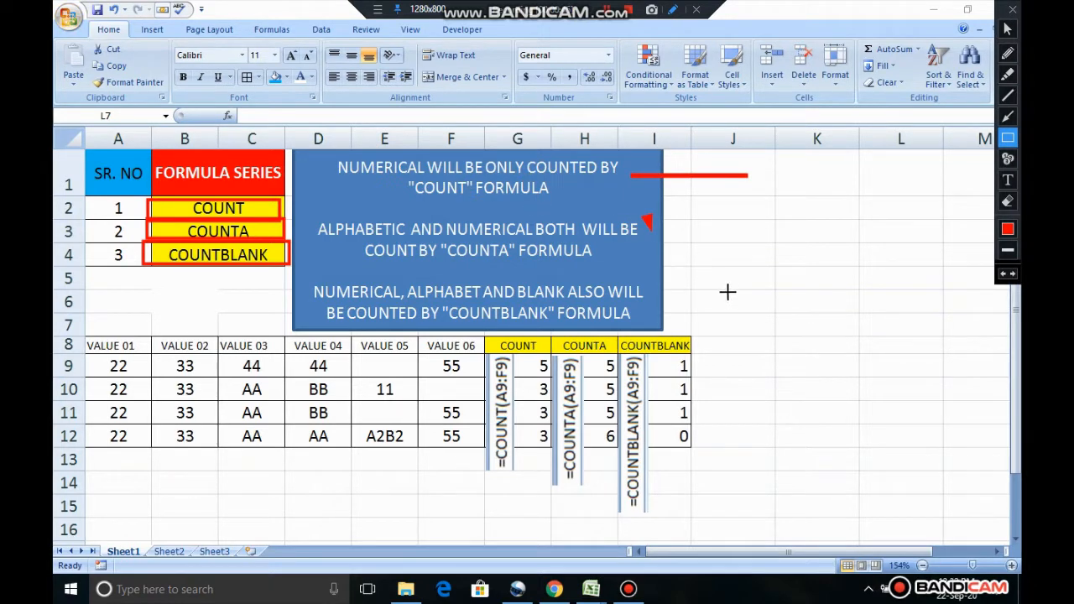
mouse_move(723, 234)
left_mouse_down()
mouse_move(639, 234)
mouse_move(634, 244)
left_mouse_up()
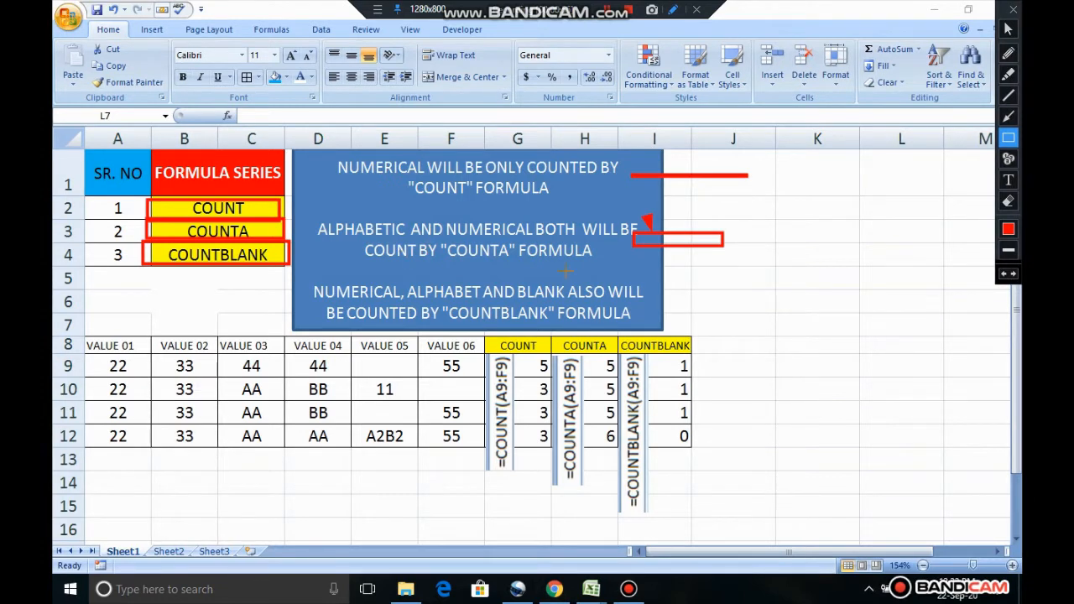
mouse_move(745, 301)
left_mouse_down()
mouse_move(644, 297)
mouse_move(643, 307)
left_mouse_up()
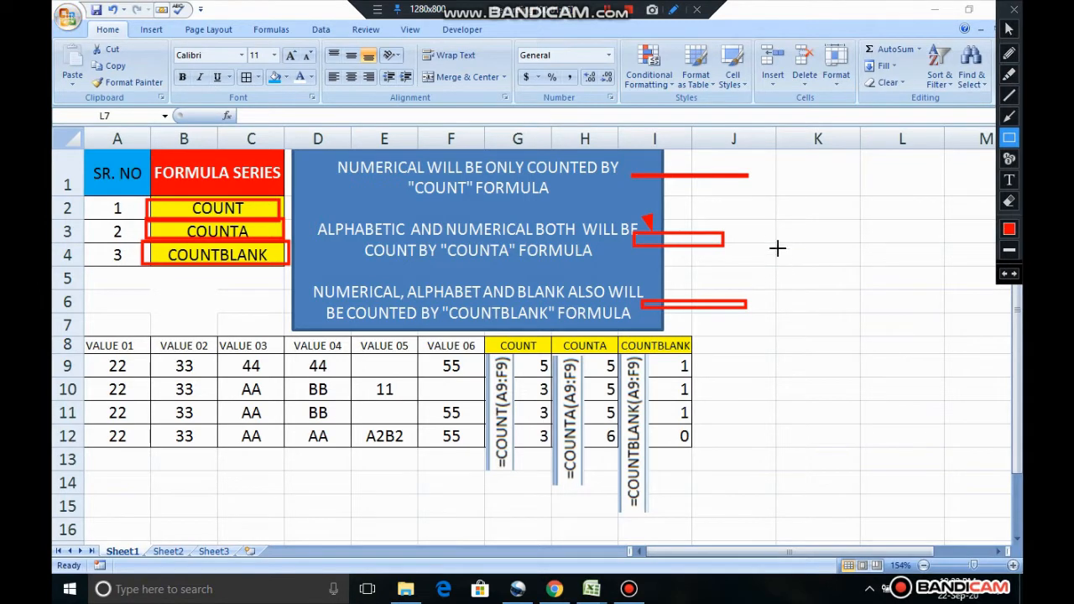
Step: Outline the whole example table and its COUNT, COUNTA and COUNTBLANK headers with red rectangles, and leave drawing mode
left_click(1009, 117)
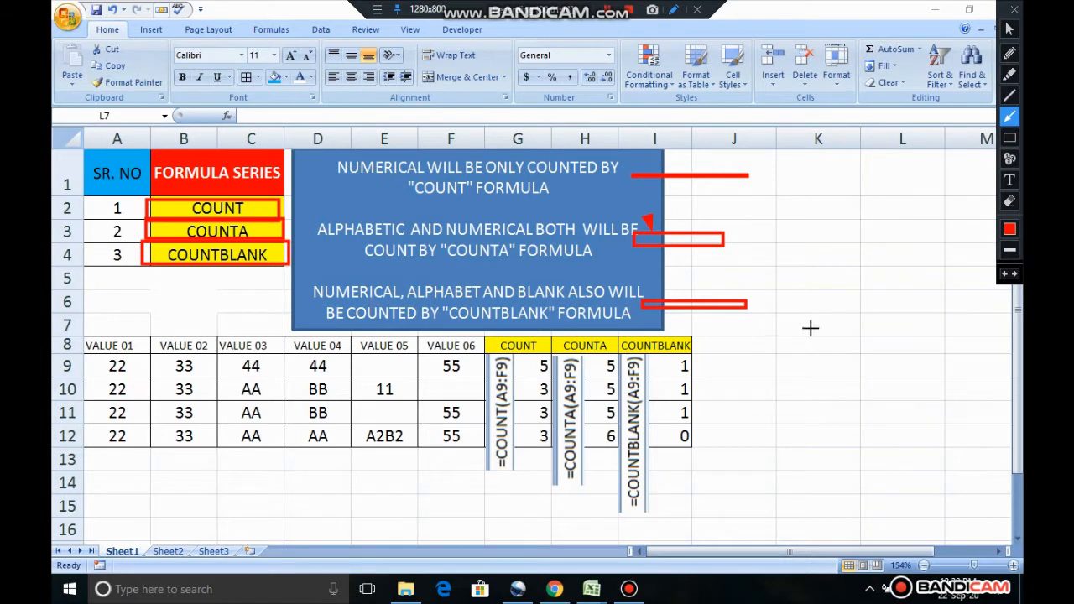
left_click(1010, 138)
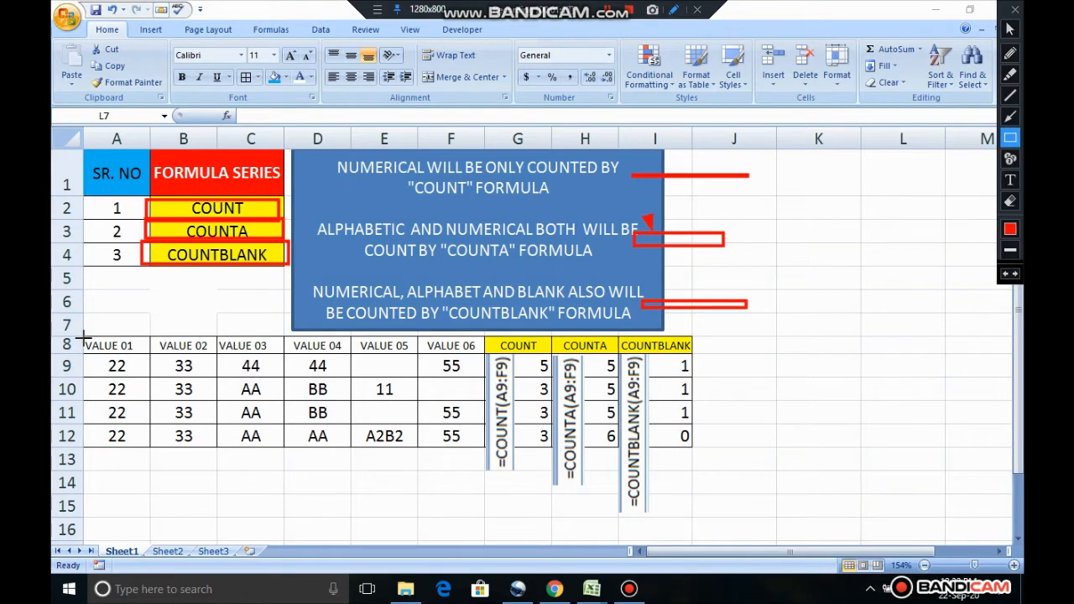
mouse_move(84, 337)
left_mouse_down()
mouse_move(695, 451)
mouse_move(711, 513)
left_mouse_up()
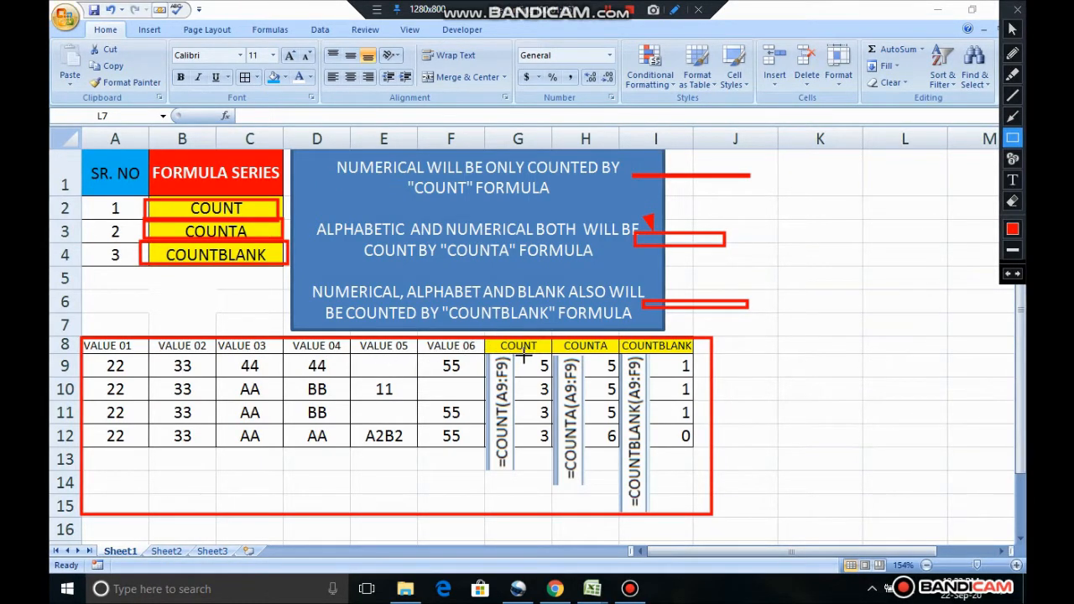
mouse_move(488, 333)
left_mouse_down()
mouse_move(542, 361)
mouse_move(575, 342)
mouse_move(625, 365)
mouse_move(619, 356)
mouse_move(702, 356)
left_mouse_up()
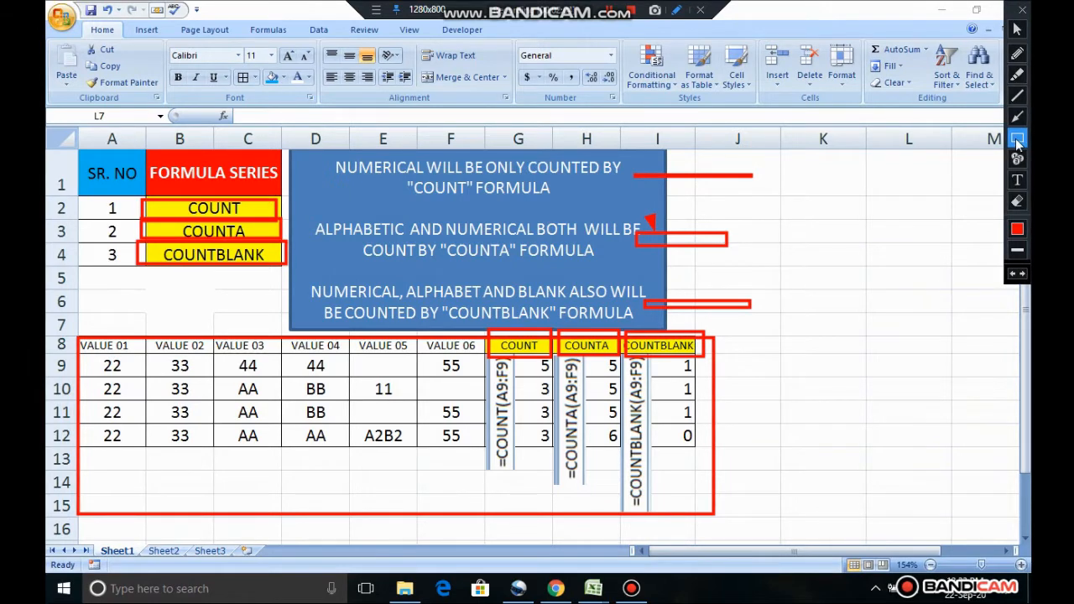
left_click(1018, 30)
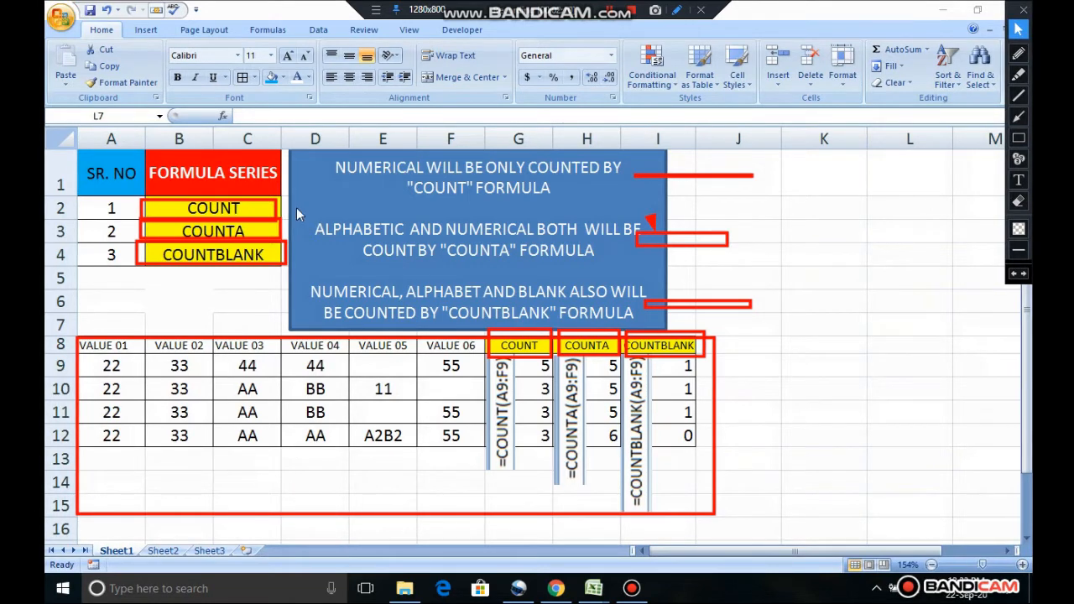
Step: Compare the completed example table on Sheet1 with the practice table on Sheet3, finishing on Sheet3
left_click(212, 550)
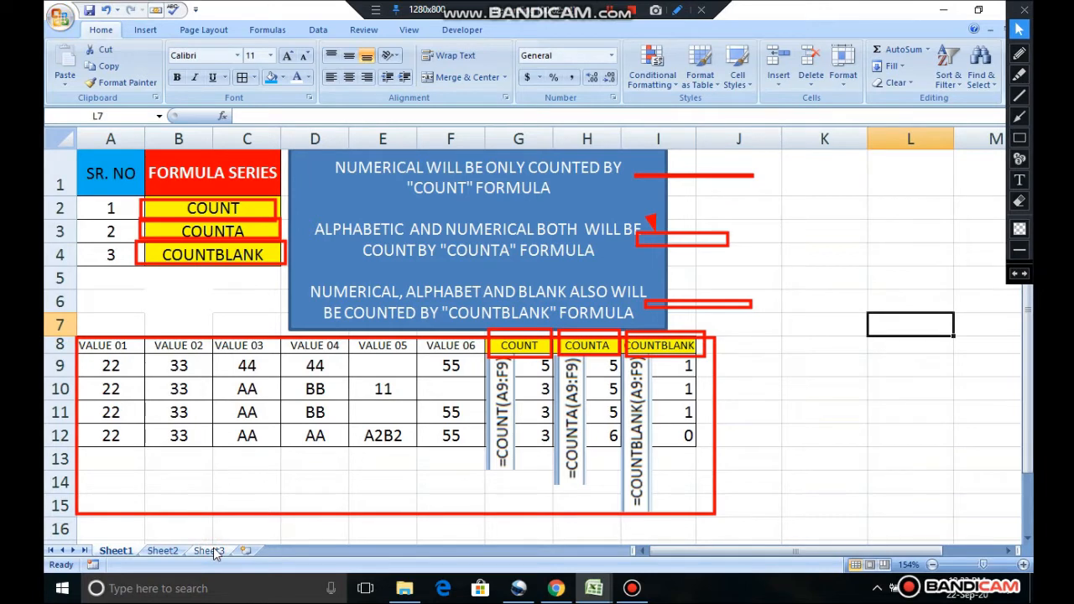
left_click(214, 551)
left_click(113, 539)
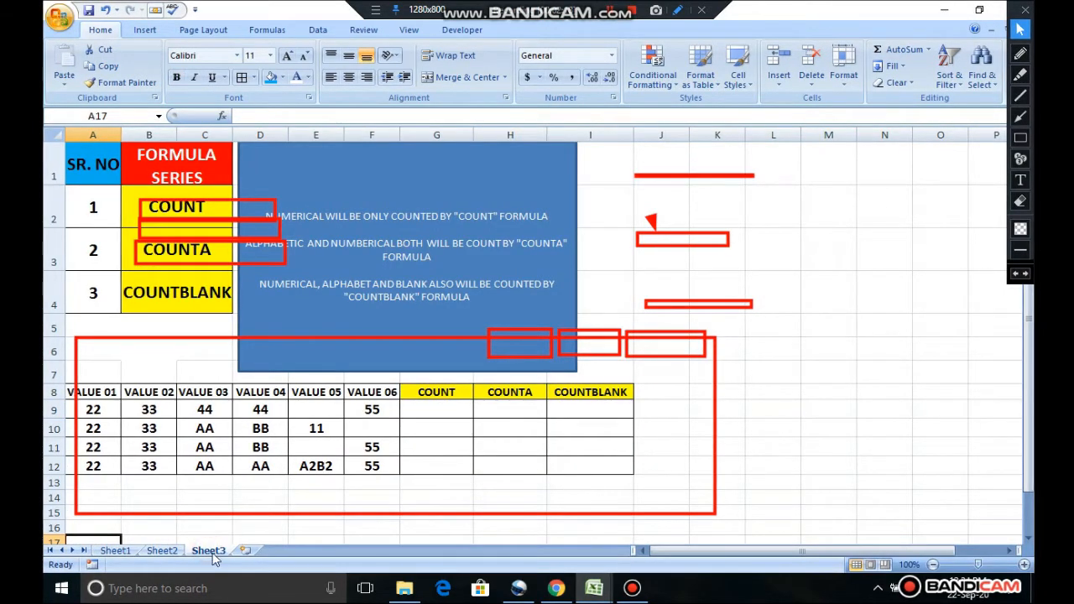
left_click(164, 551)
left_click(208, 551)
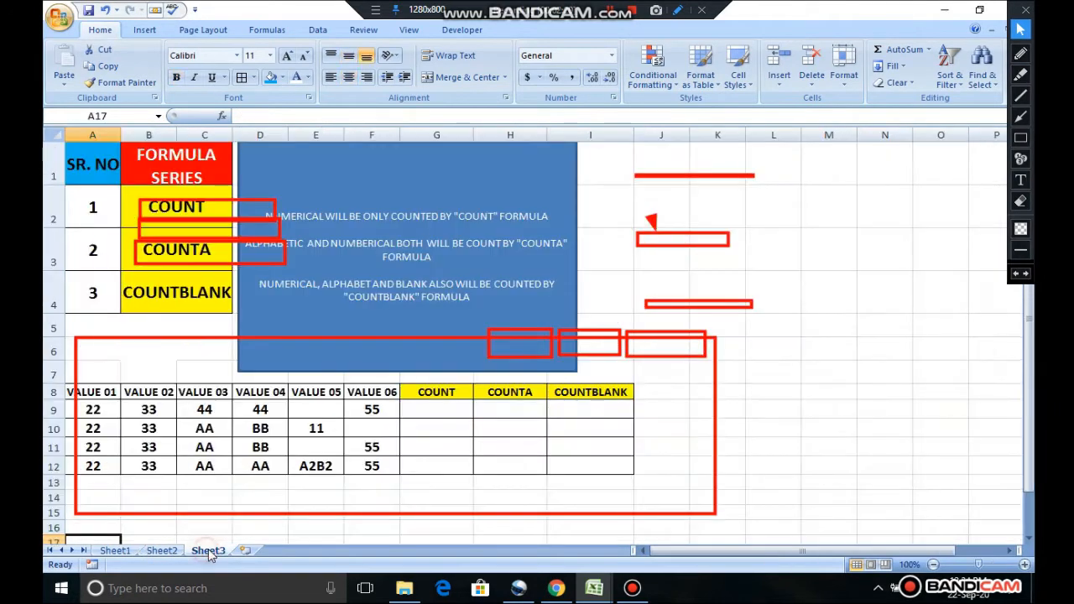
left_click(117, 551)
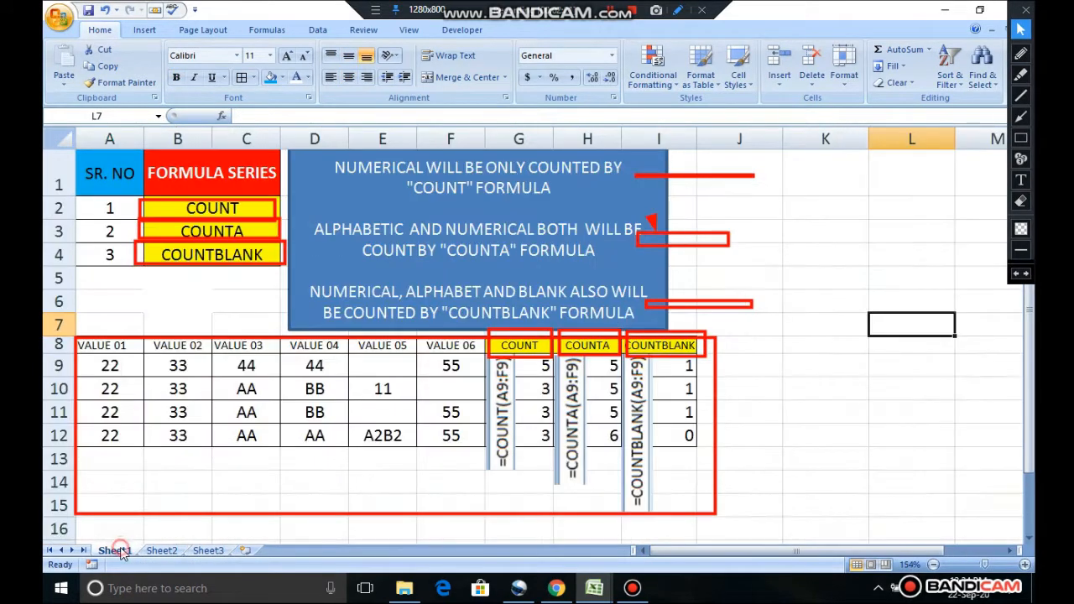
left_click(208, 550)
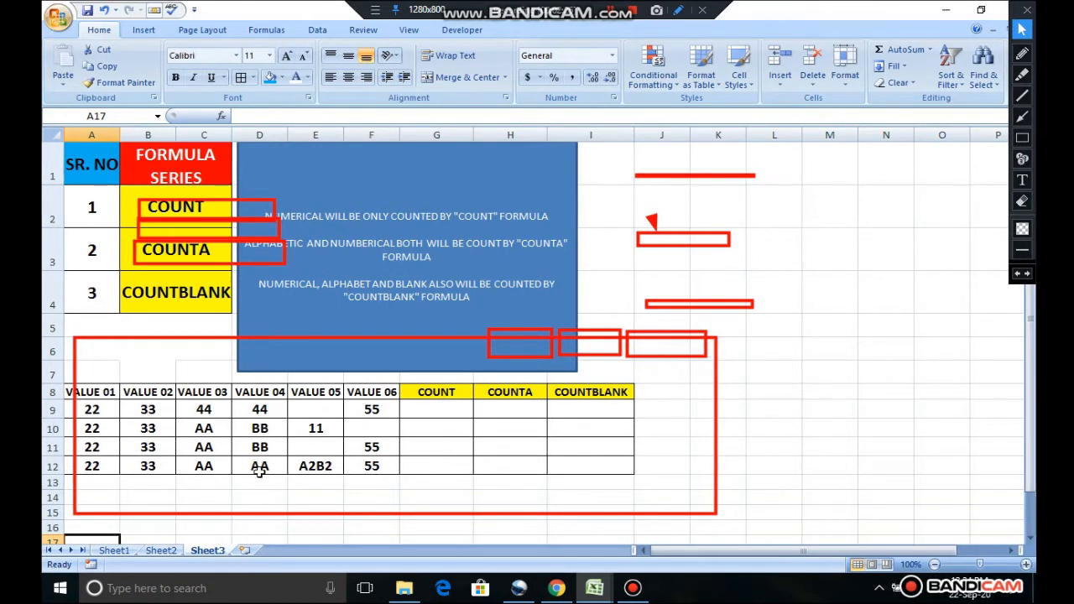
left_click(117, 550)
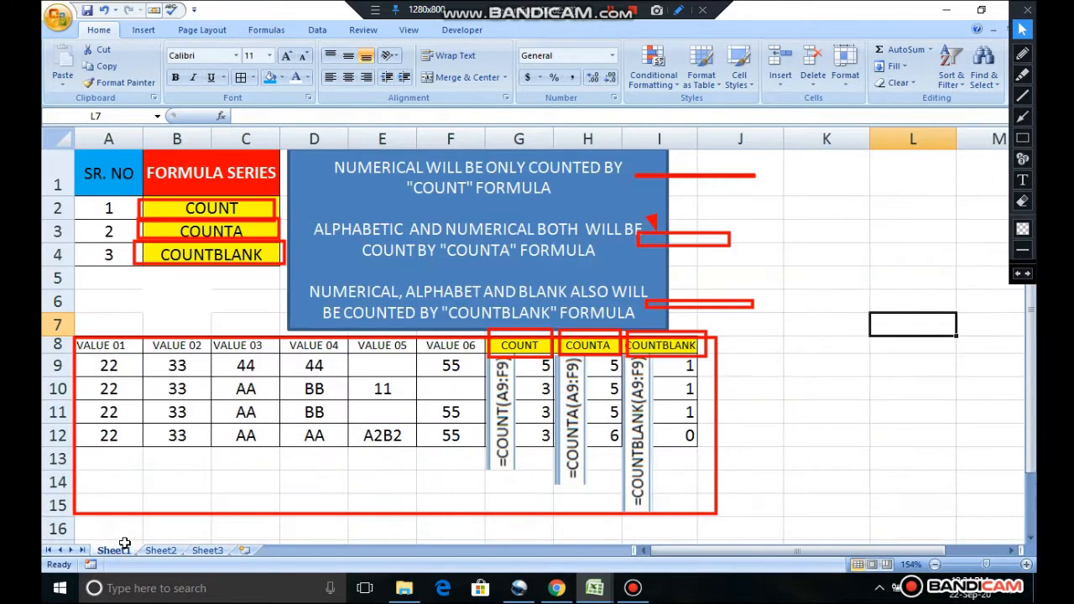
left_click(207, 550)
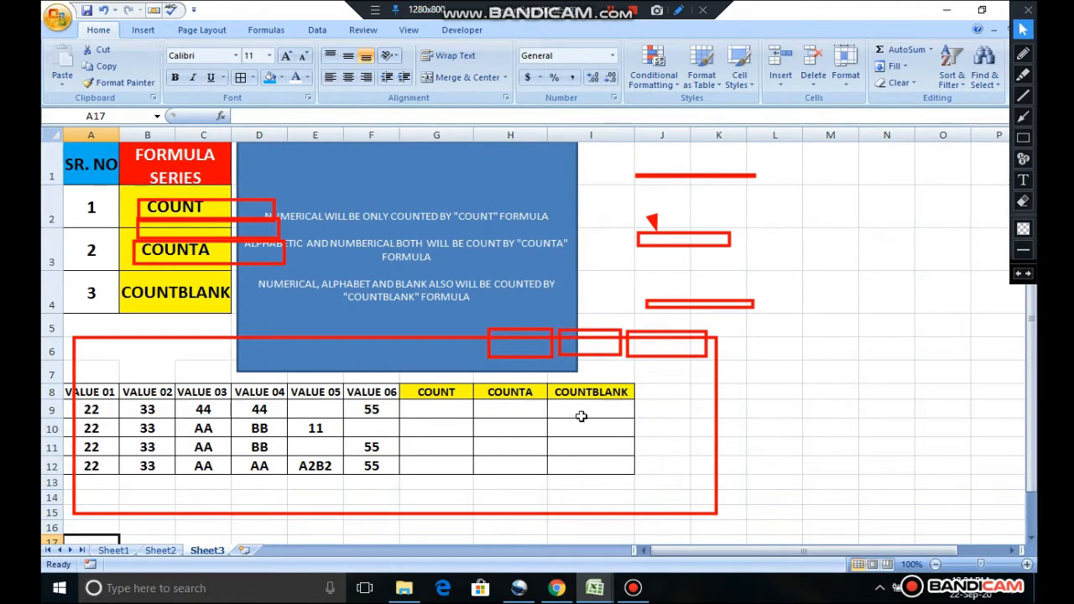
Step: Enter the formula =COUNT(A9:F9) in cell G9 of the COUNT column
left_click(438, 411)
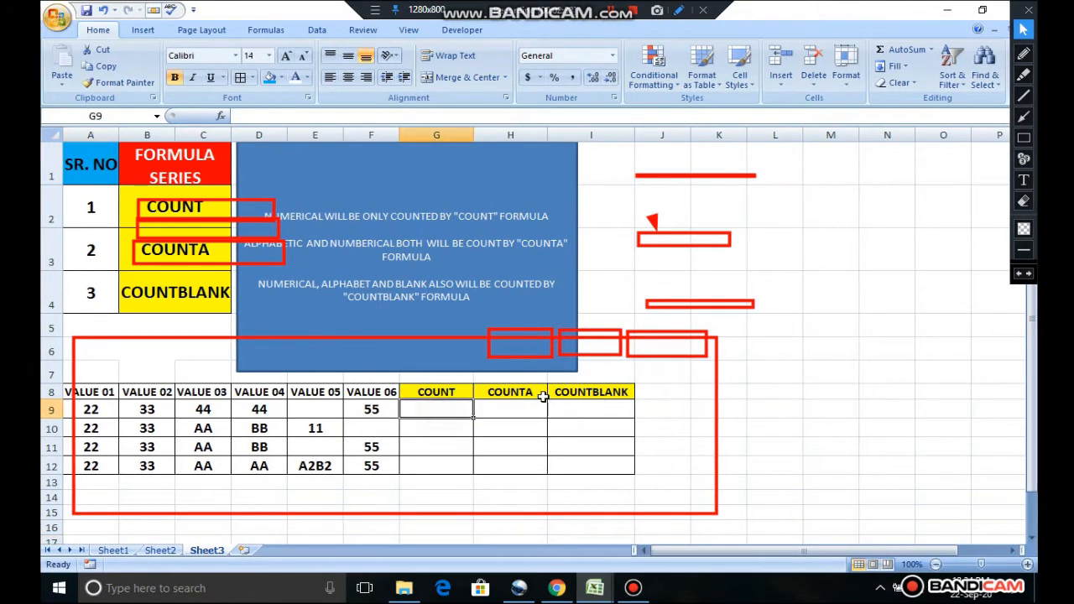
left_click(444, 407)
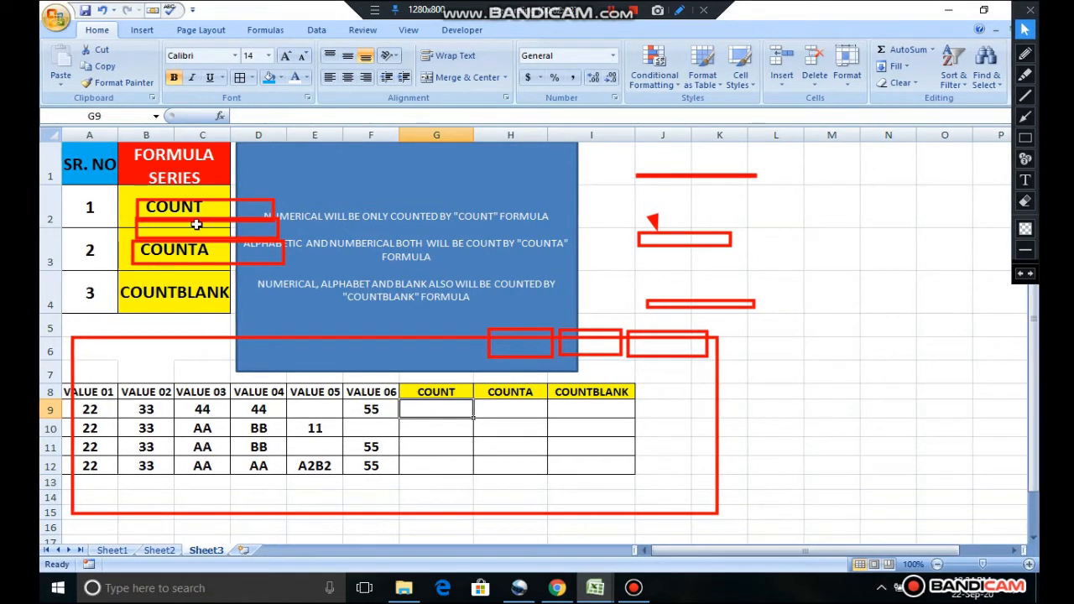
left_click(209, 203)
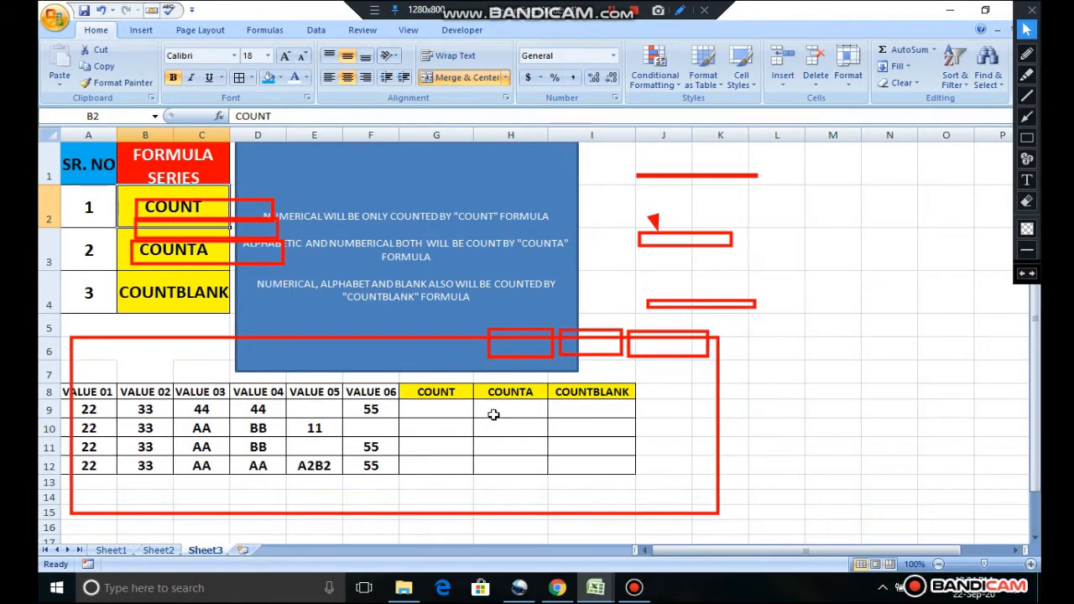
left_click(428, 411)
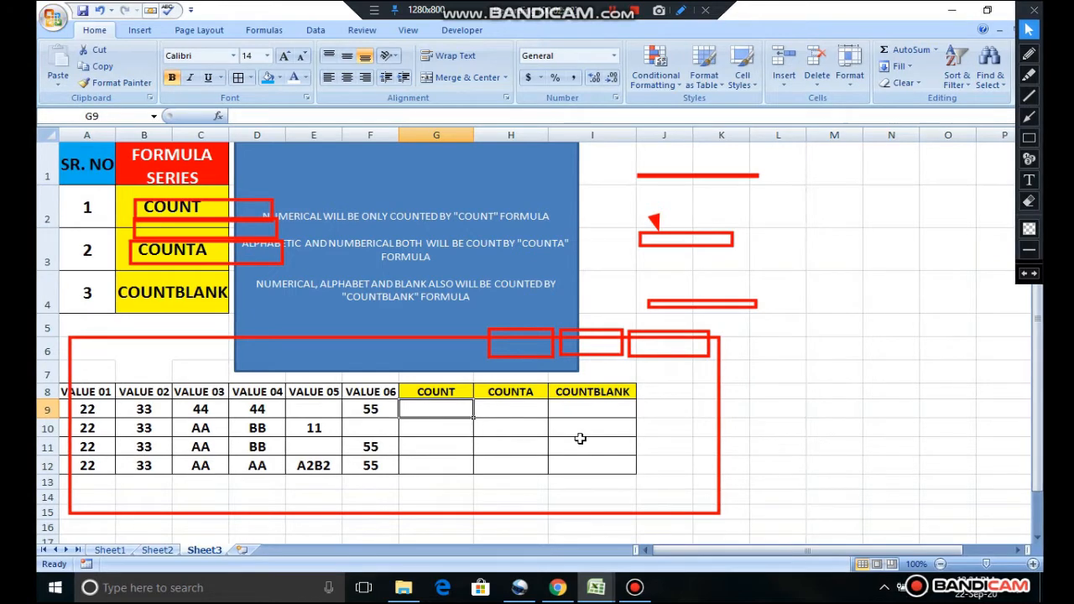
type("=")
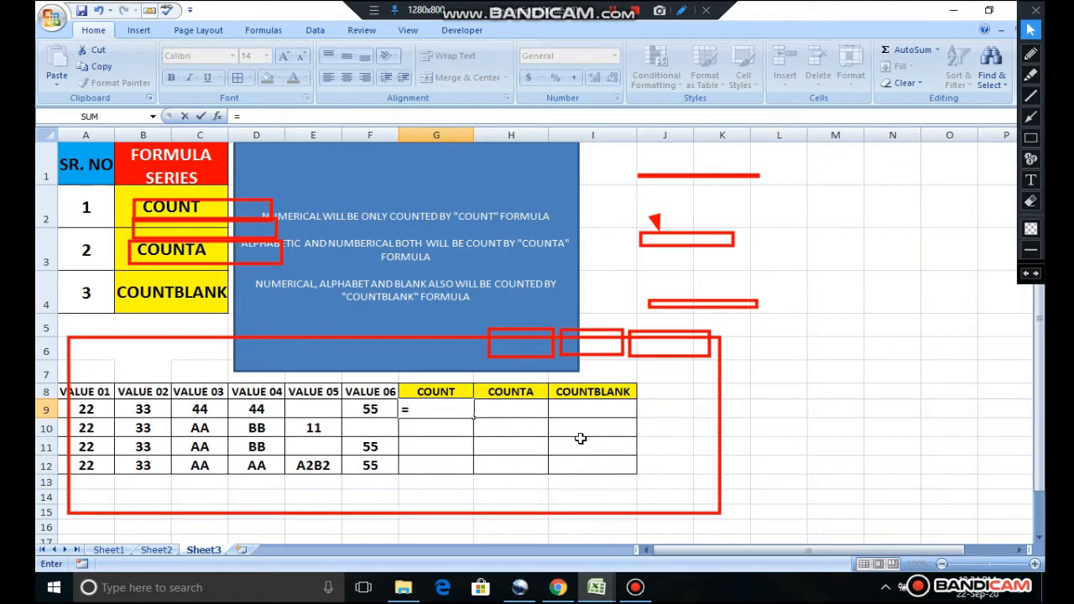
type("cou")
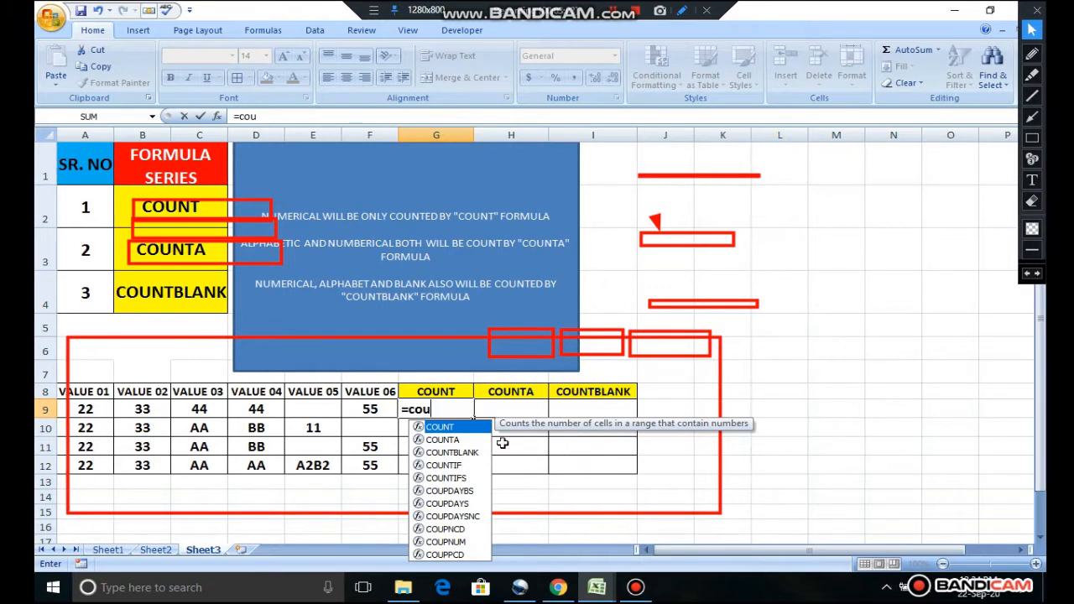
double_click(437, 429)
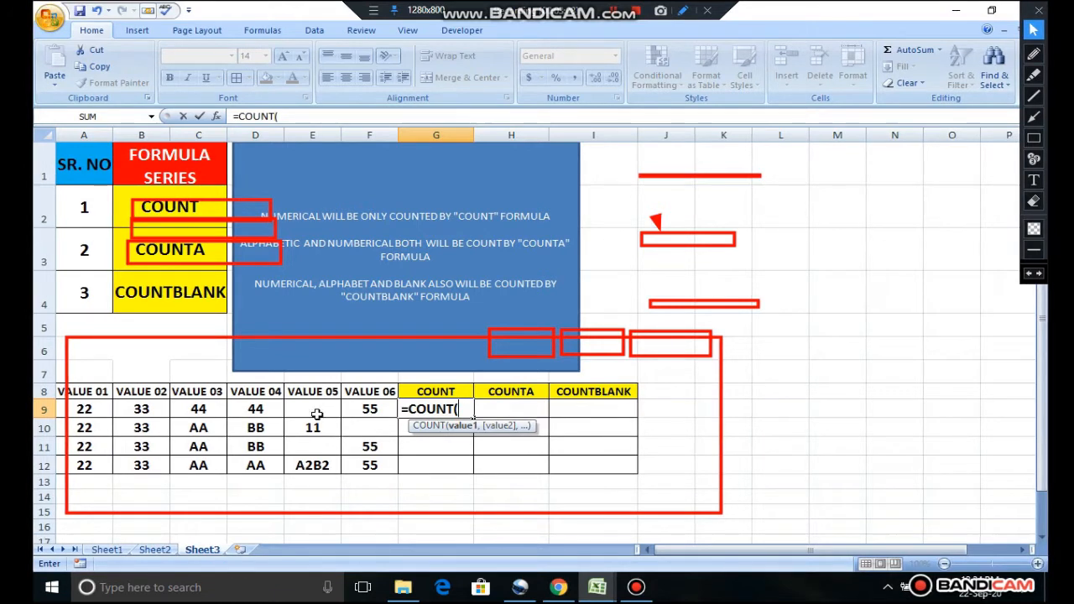
left_click_drag(82, 409, 366, 408)
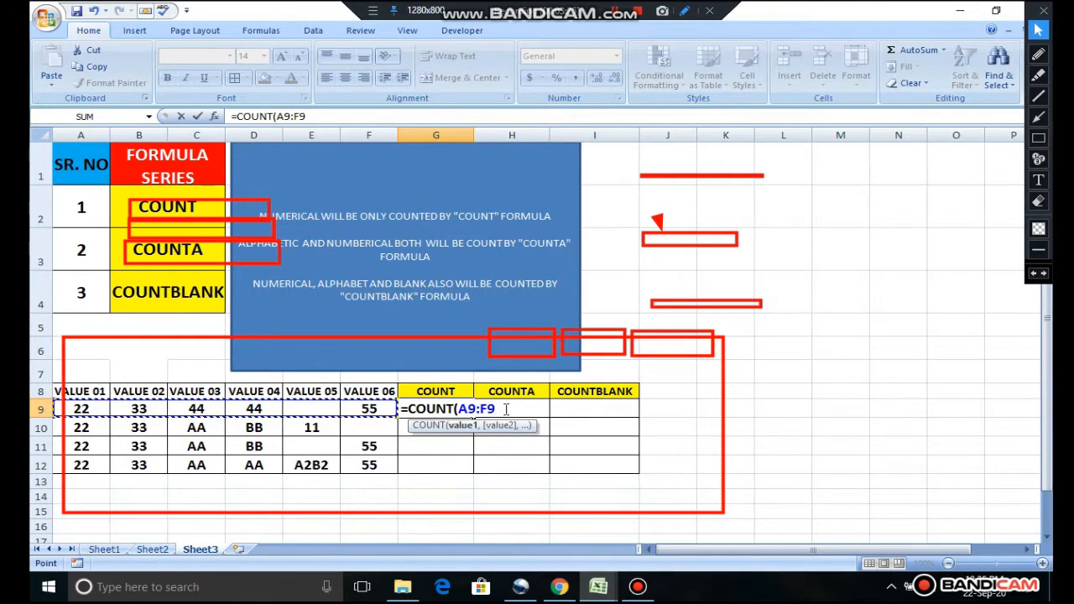
type(")")
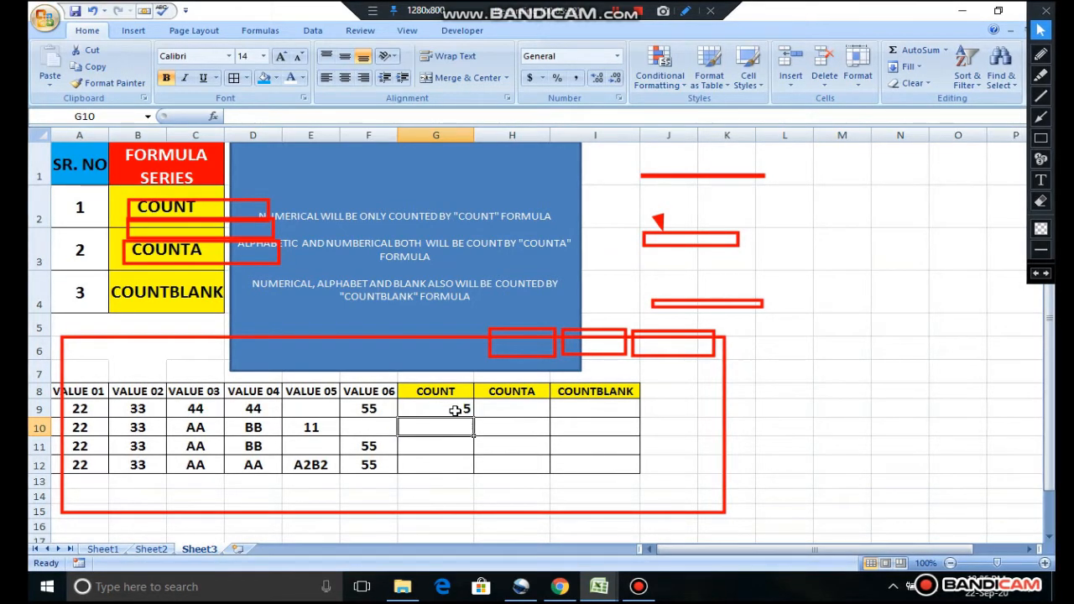
Step: Enter the formula =COUNTA(A9:F9) in cell H9 of the COUNTA column
left_click(506, 408)
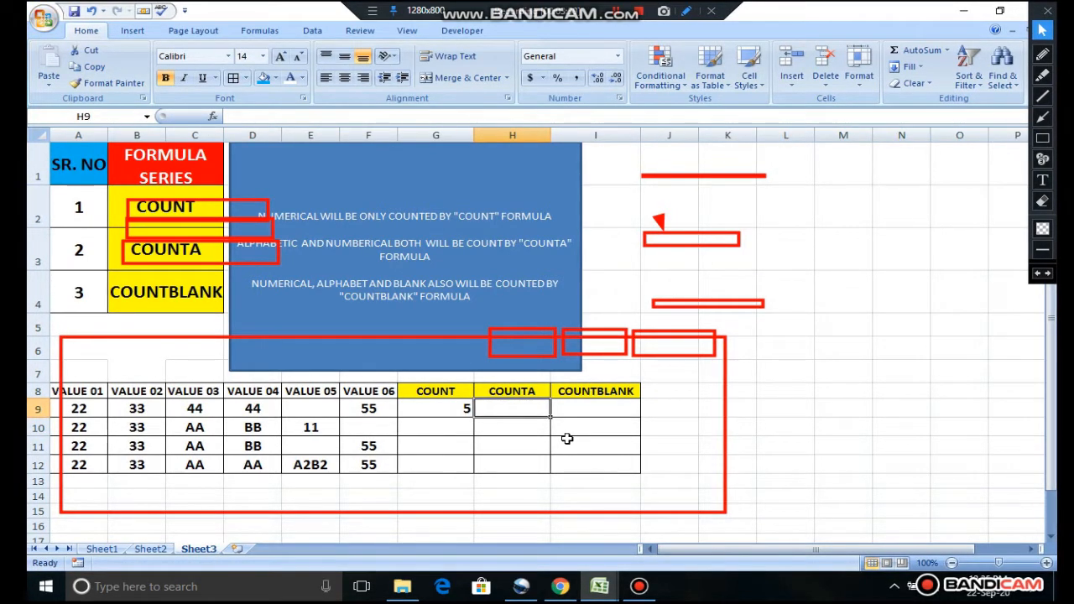
type("=")
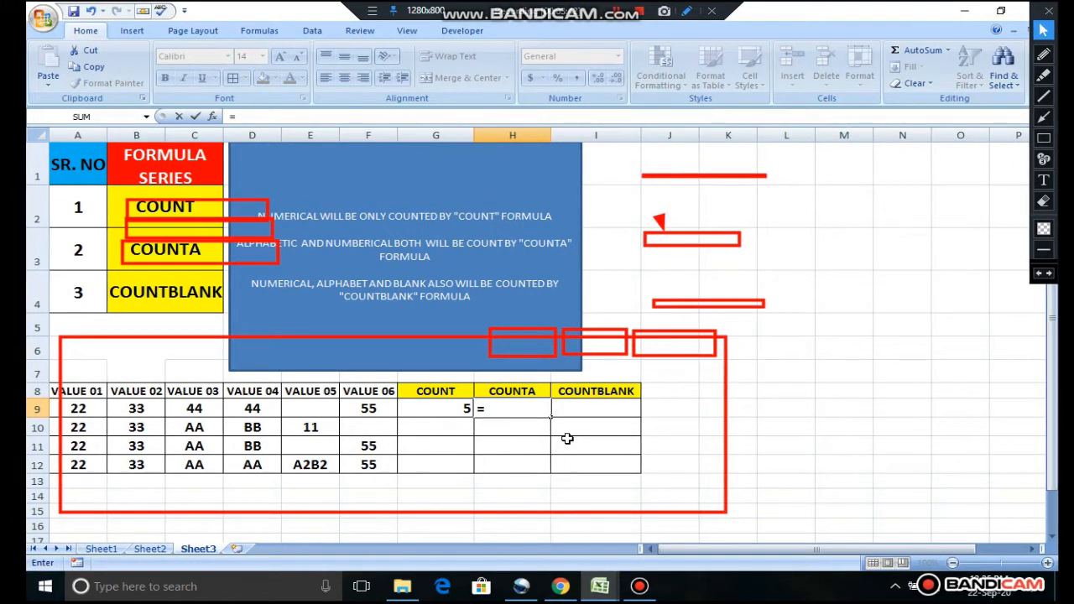
type("c")
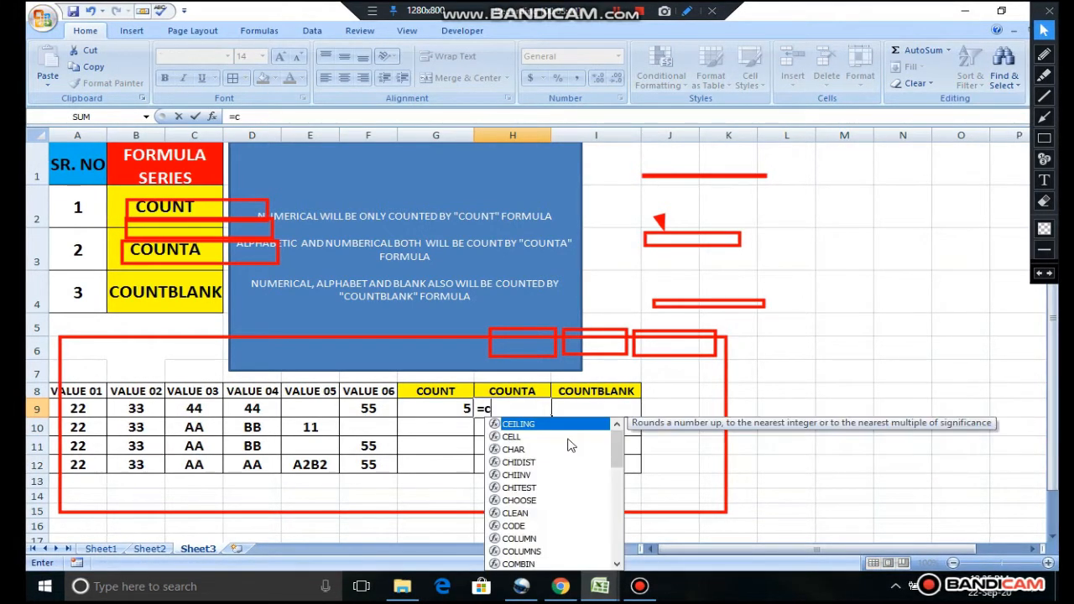
type("ount")
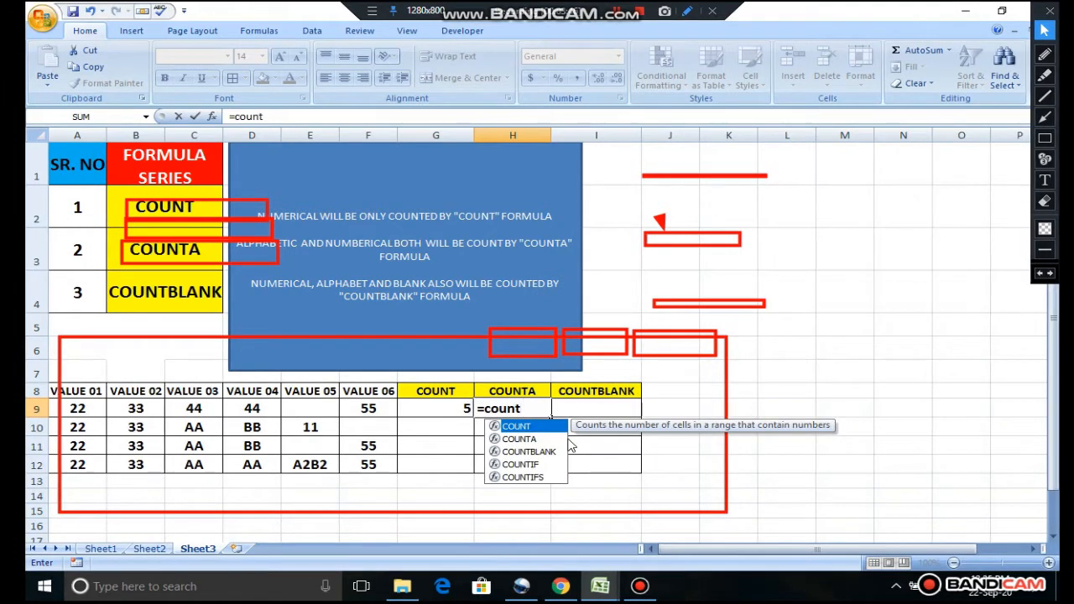
left_click(527, 439)
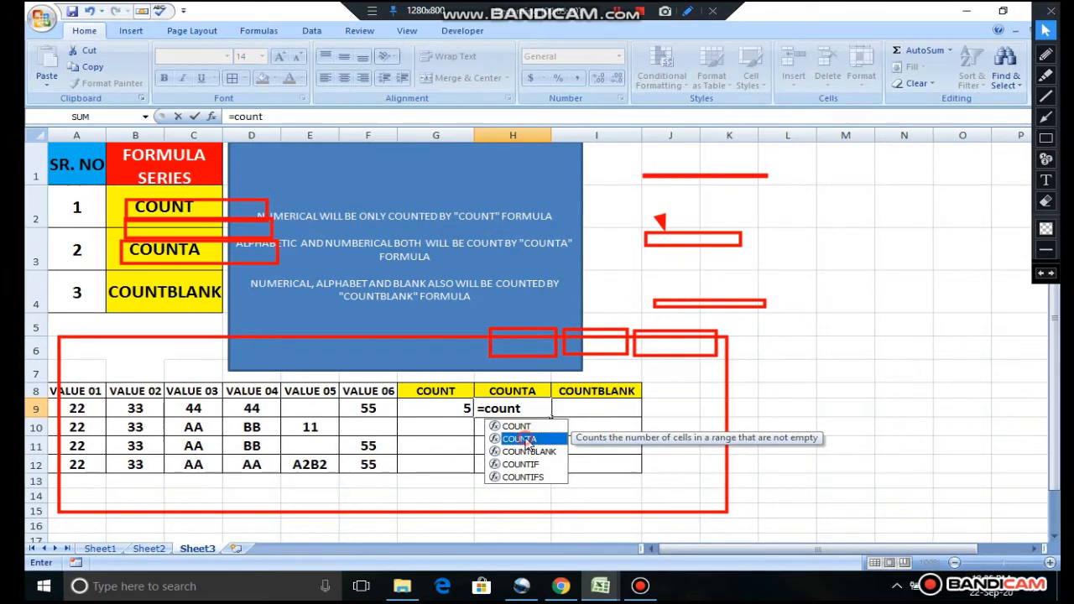
double_click(527, 439)
left_click(520, 445)
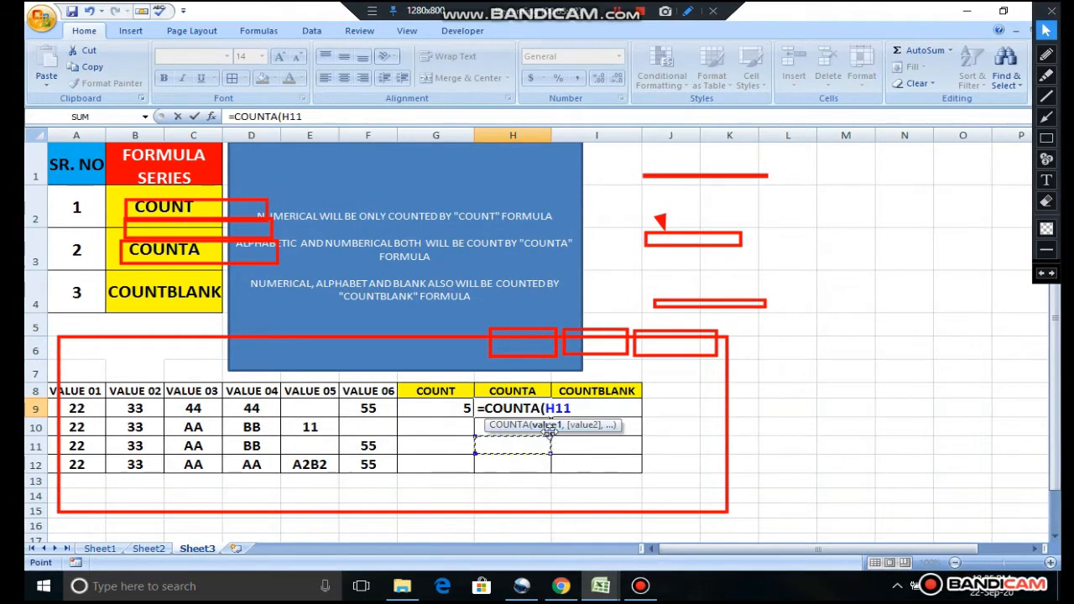
key("BackSpace")
key("BackSpace")
key("BackSpace")
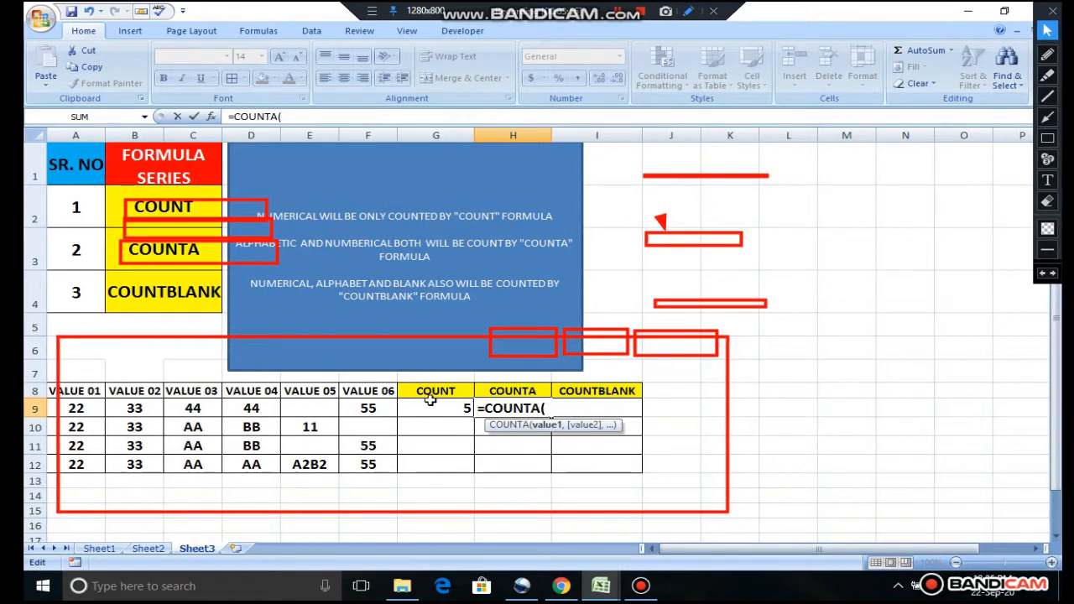
left_click_drag(79, 410, 367, 408)
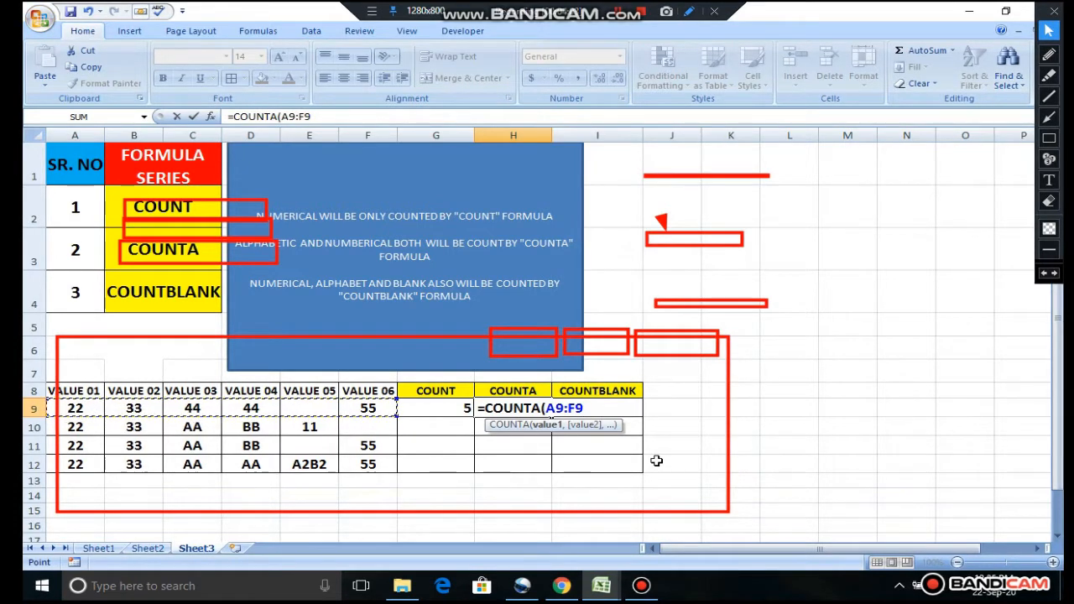
type(")")
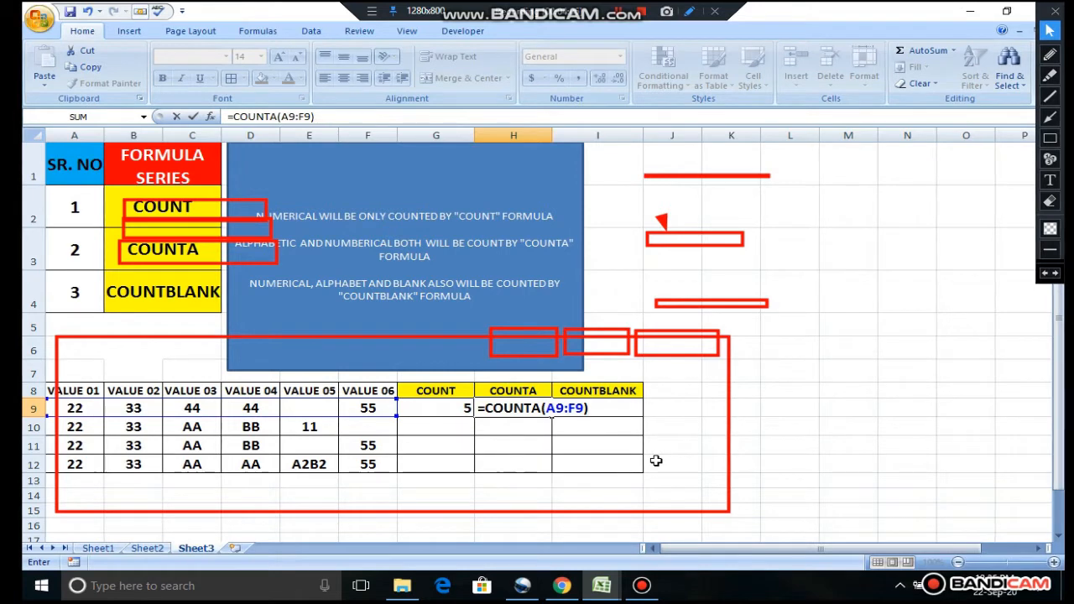
key("Return")
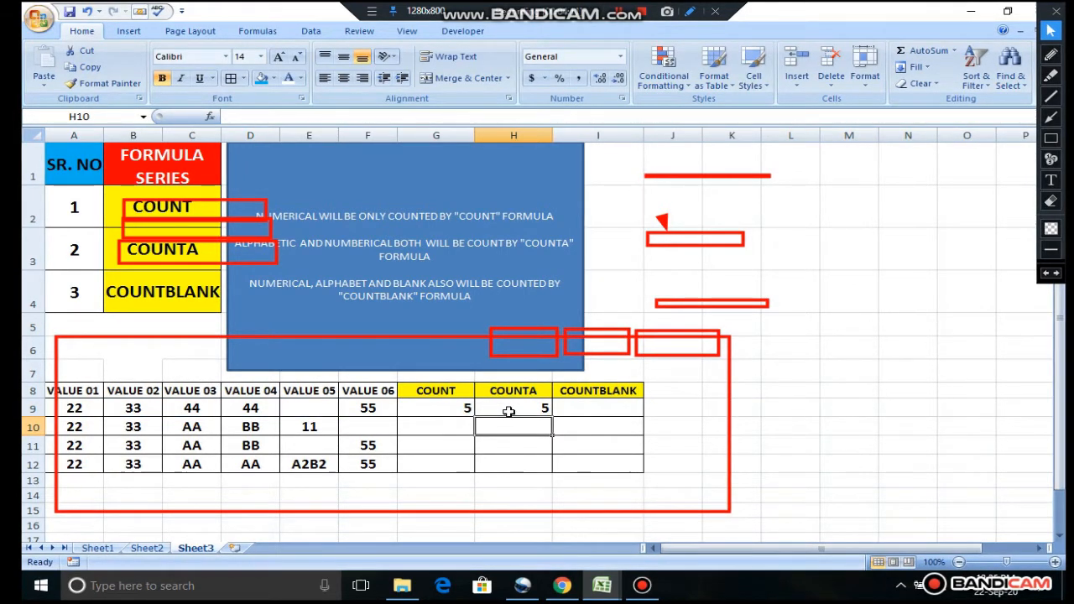
Step: Enter AA in the blank VALUE 05 cell E9 and check the COUNTA result in H9
left_click(311, 411)
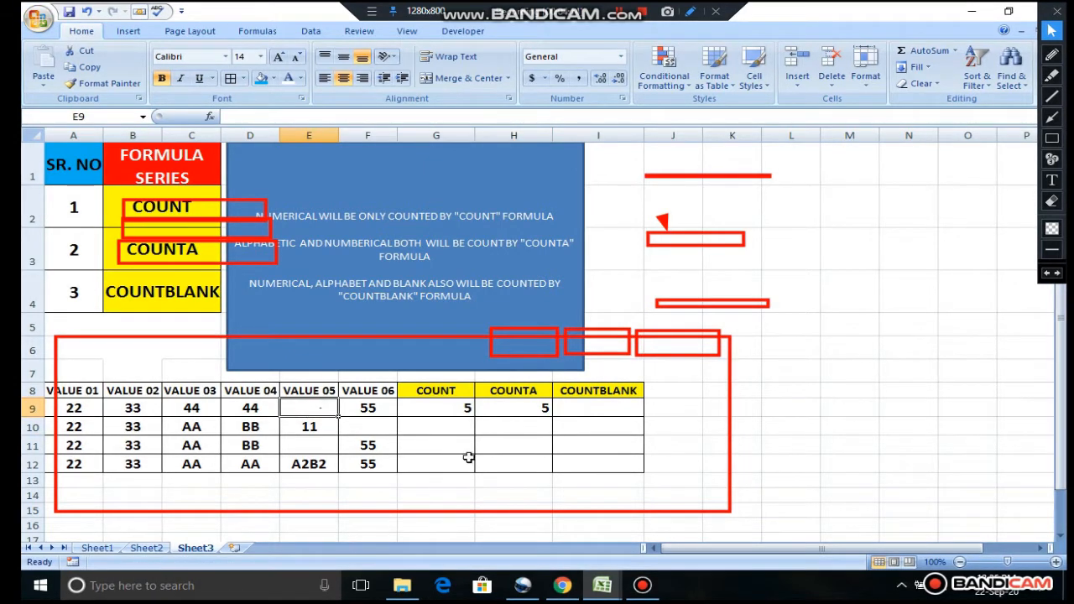
type("AA")
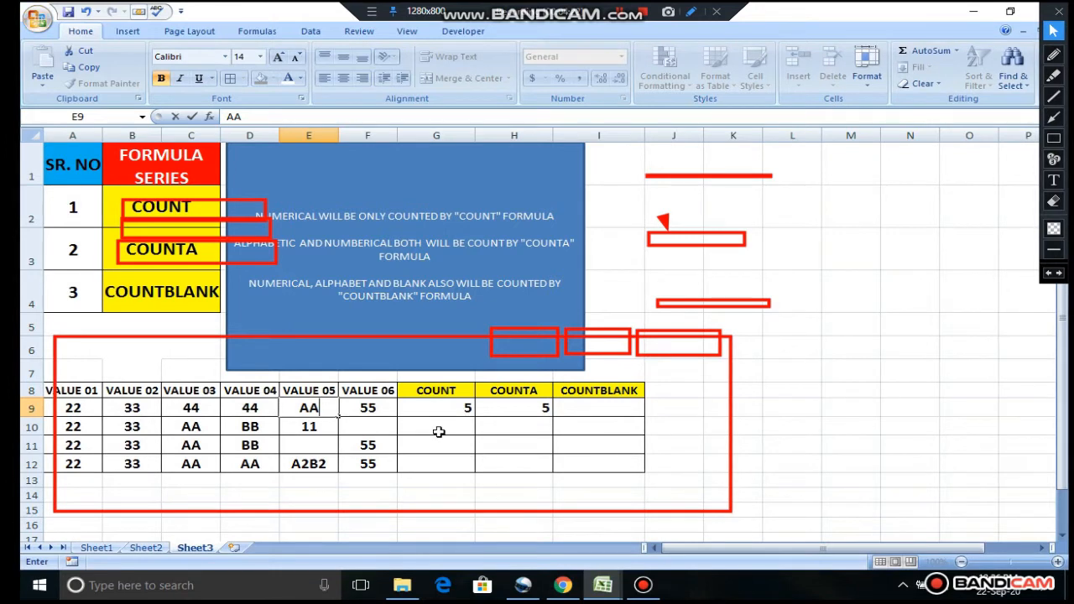
key("Return")
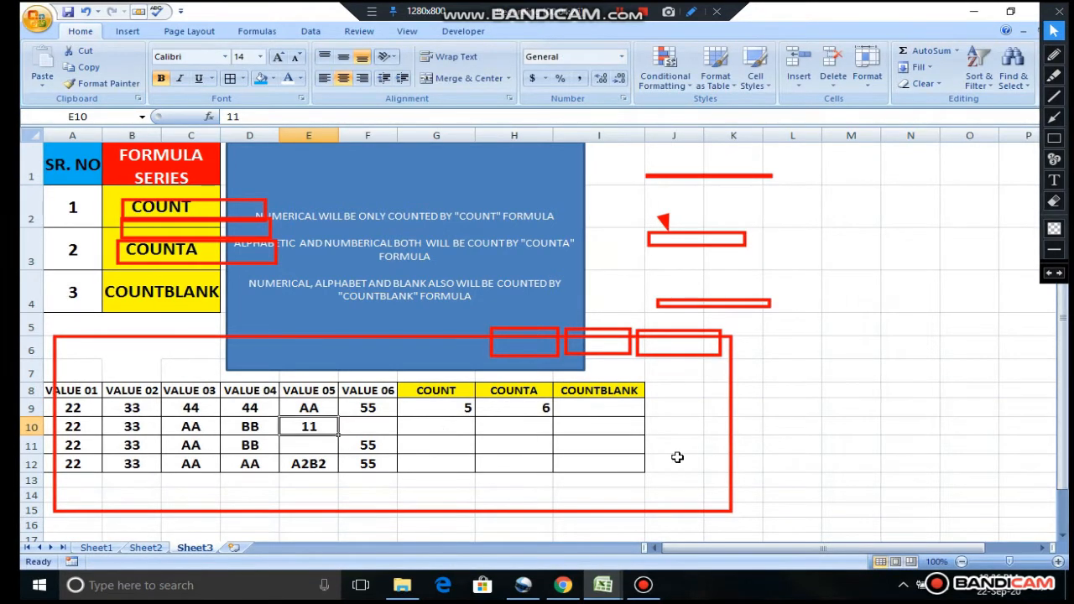
left_click(617, 447)
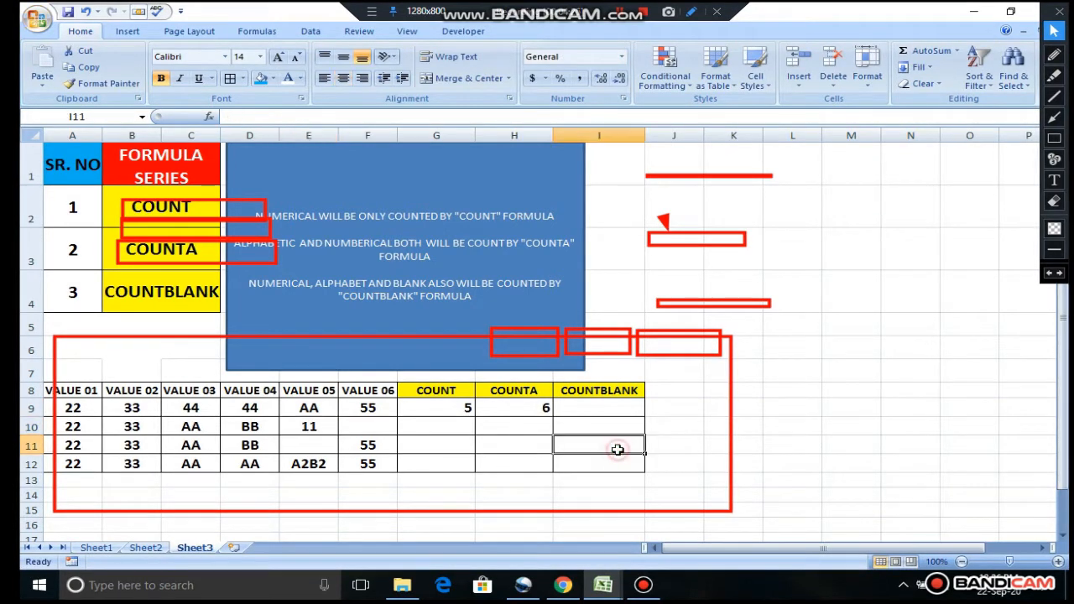
left_click(531, 404)
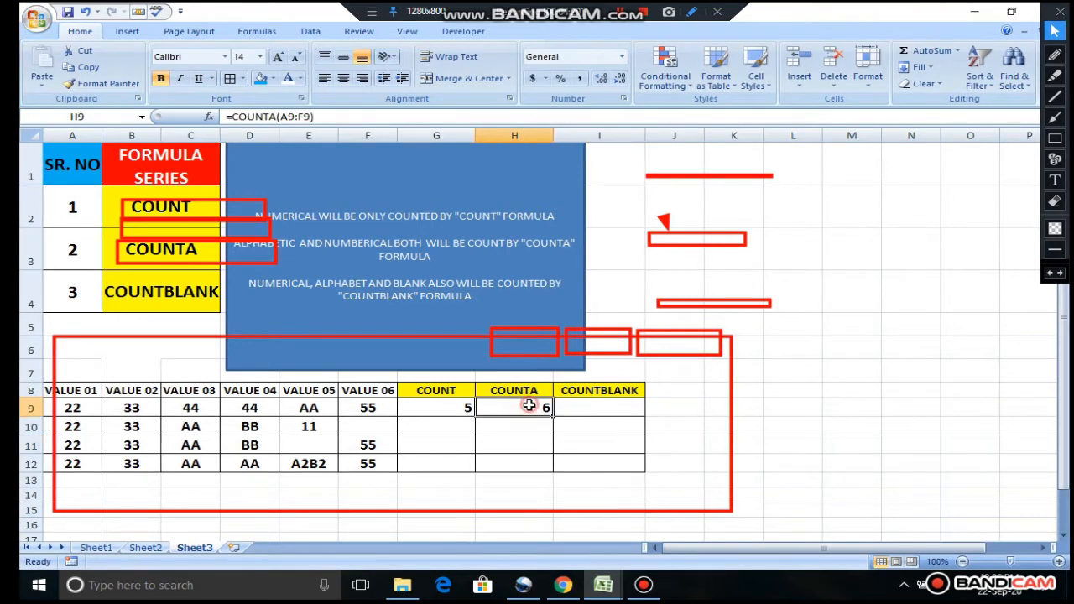
Step: Clear the text from cell E9 and recheck the COUNTA result in H9
left_click(312, 408)
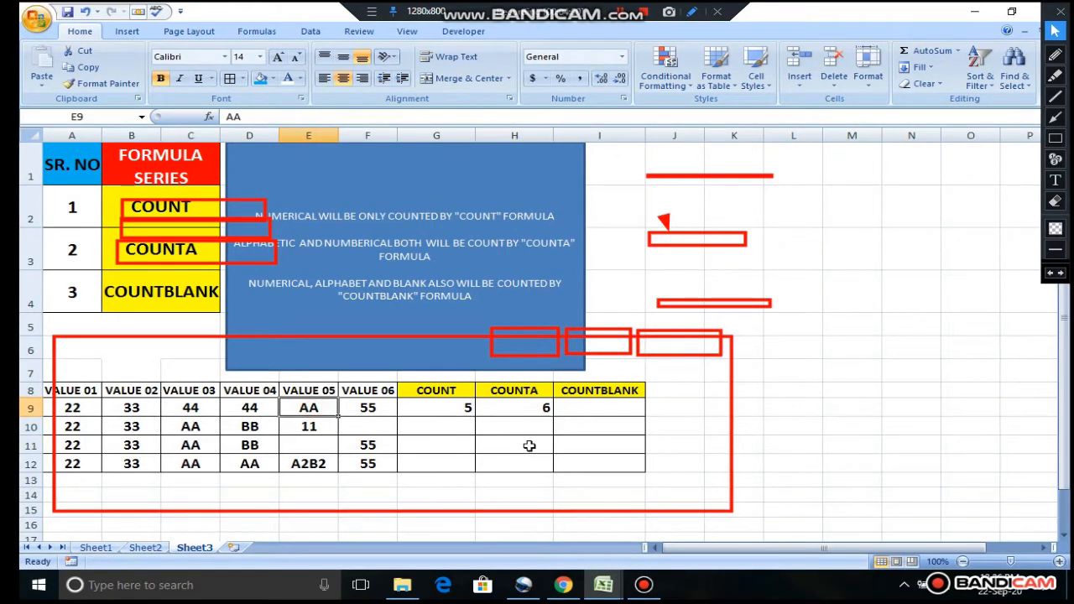
key("BackSpace")
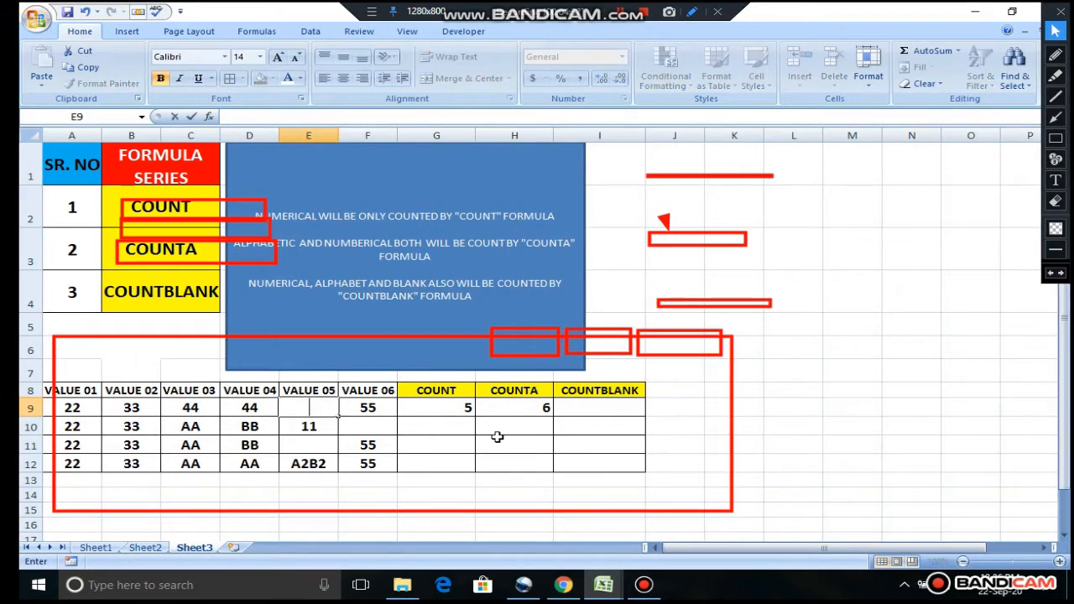
left_click(568, 439)
left_click(544, 408)
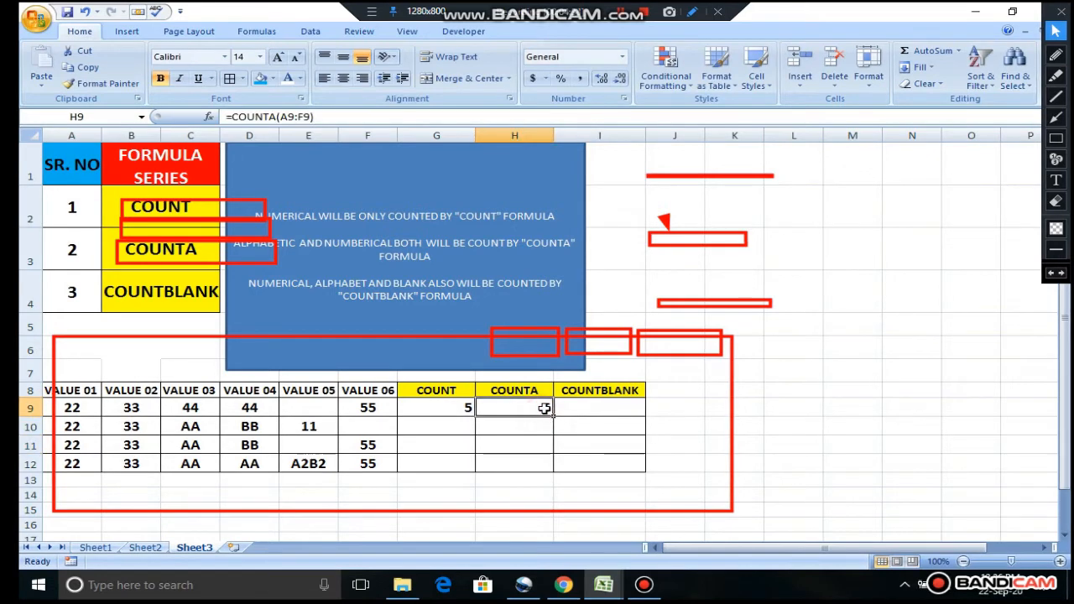
Step: Enter the formula =COUNTBLANK(A9:F9) in cell I9 of the COUNTBLANK column
left_click(591, 407)
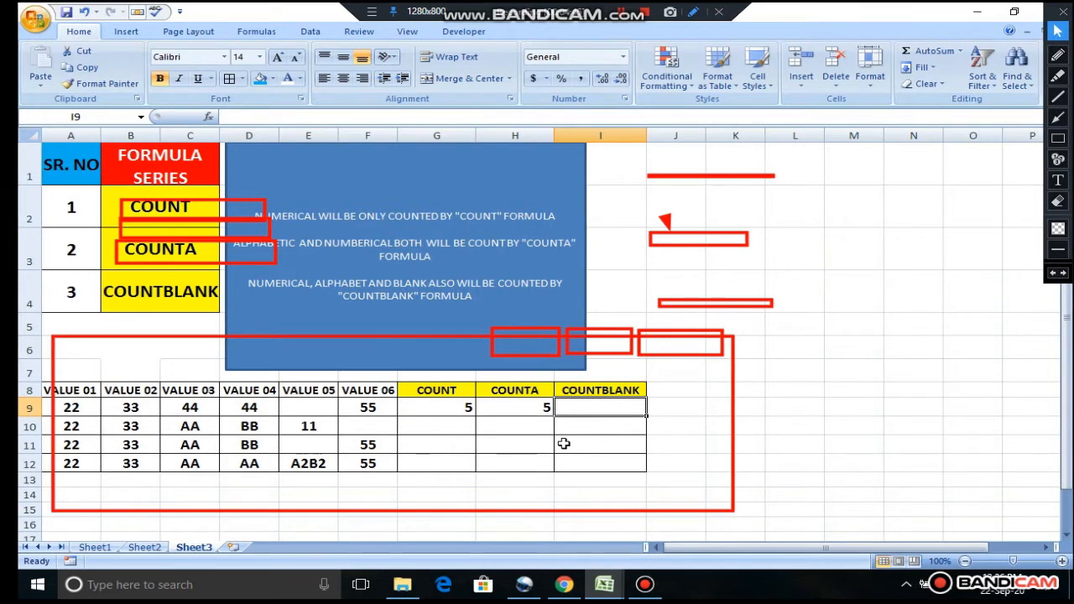
left_click(308, 408)
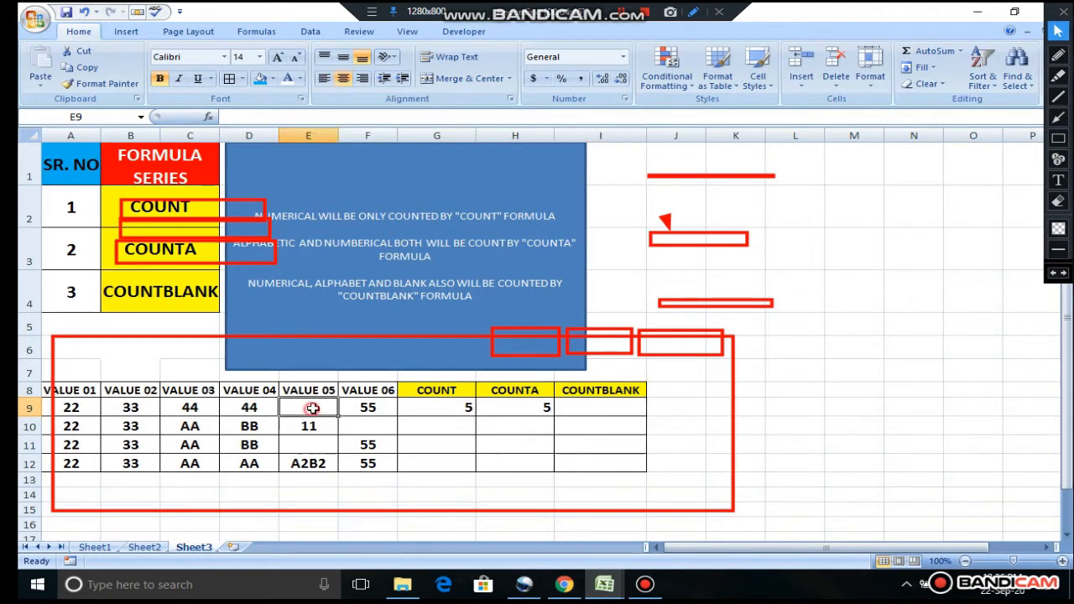
left_click(436, 408)
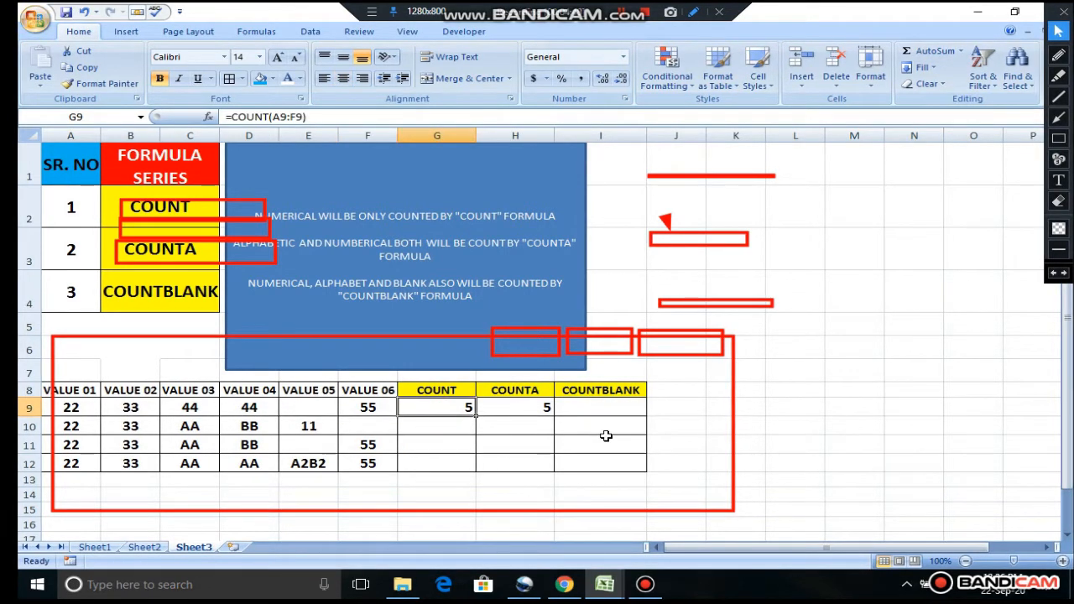
left_click(599, 409)
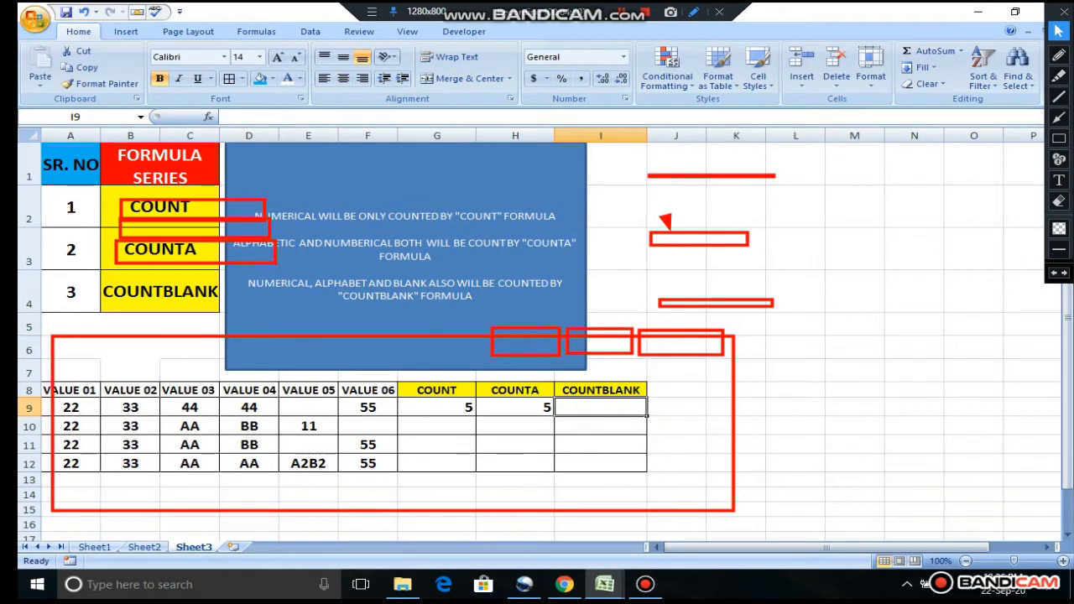
type("=")
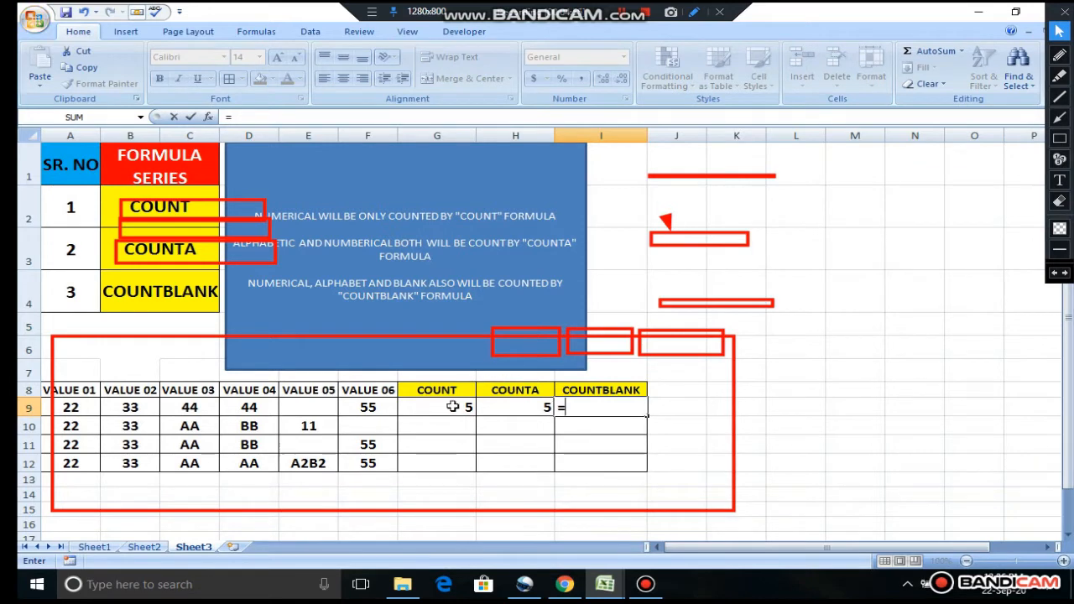
type("count")
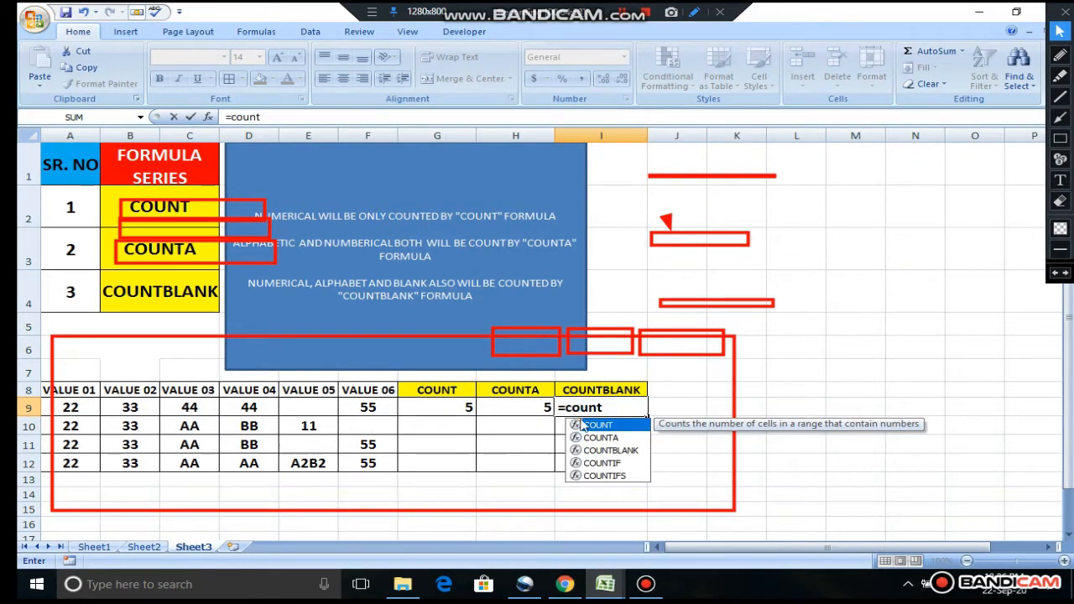
left_click(607, 453)
double_click(606, 452)
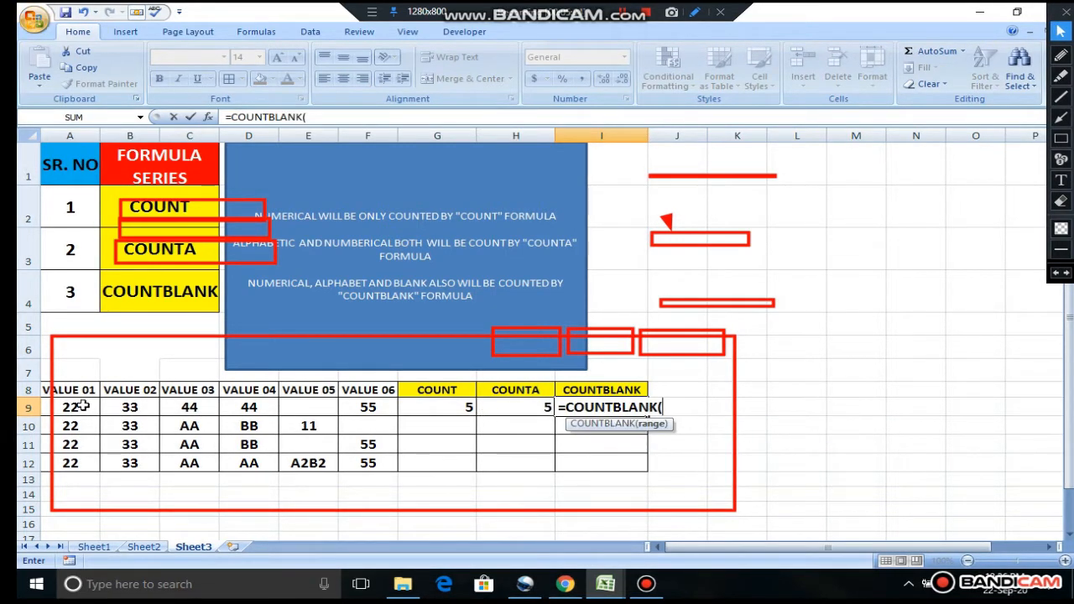
left_click_drag(83, 406, 375, 410)
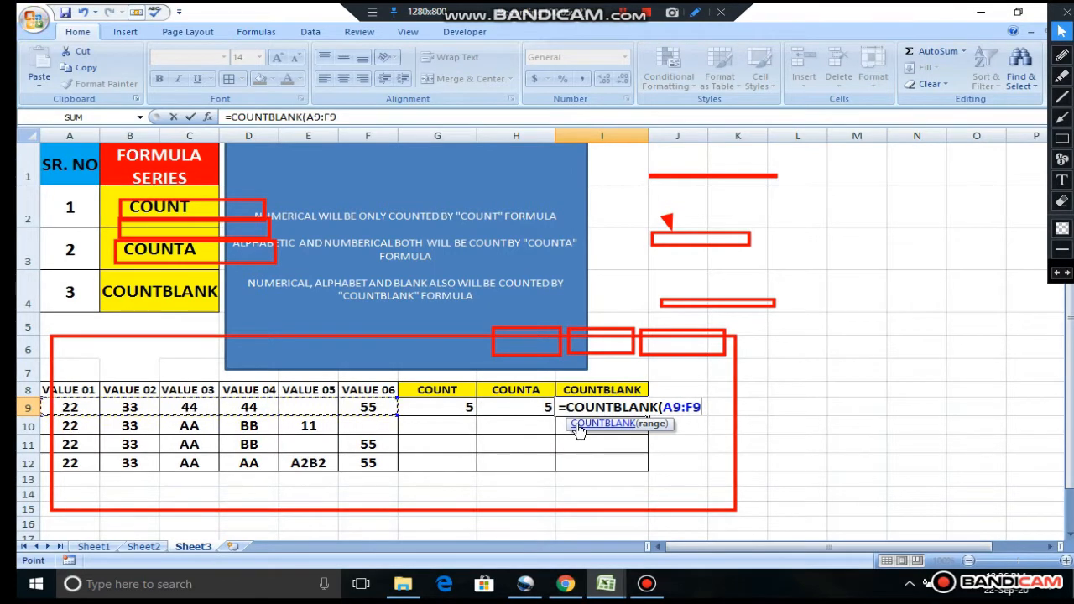
type(")")
key("Return")
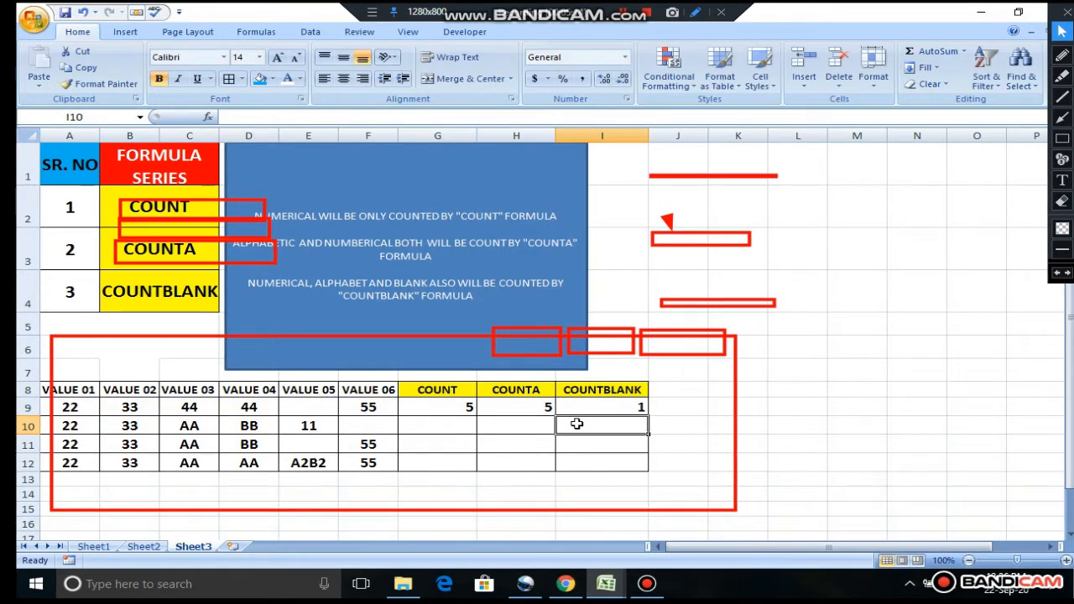
Step: Compare the COUNTBLANK result in I9 with the blank VALUE 05 cell in row 9
left_click(621, 392)
left_click(693, 404)
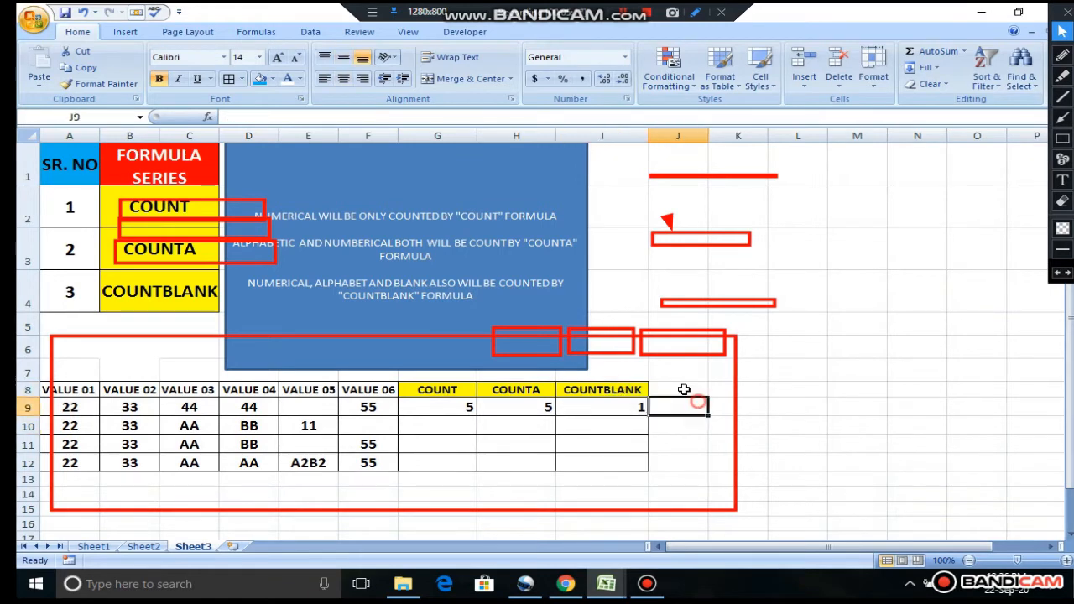
left_click(629, 408)
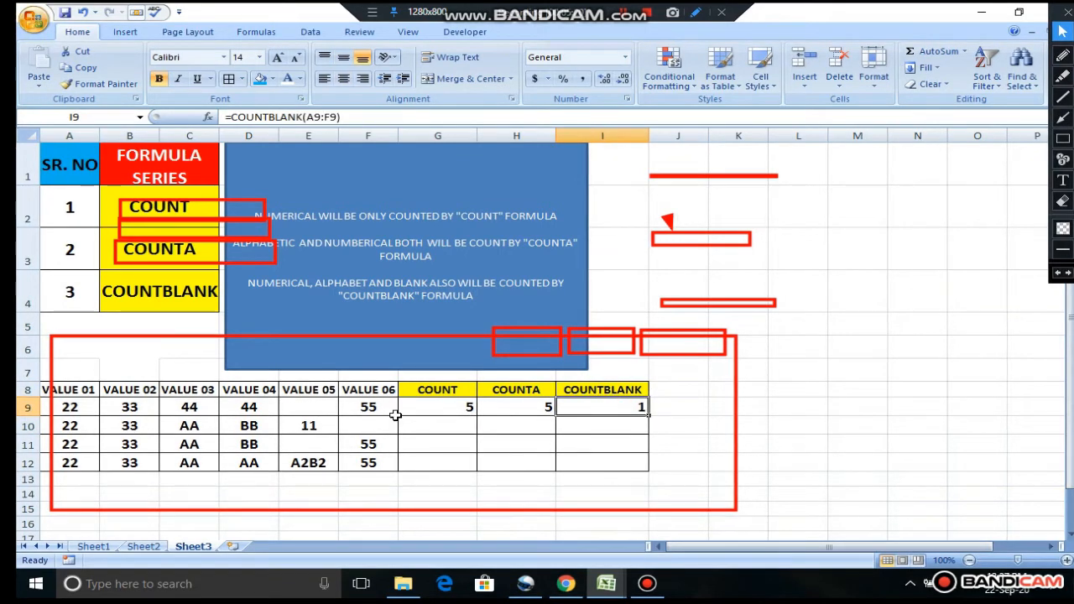
left_click(312, 409)
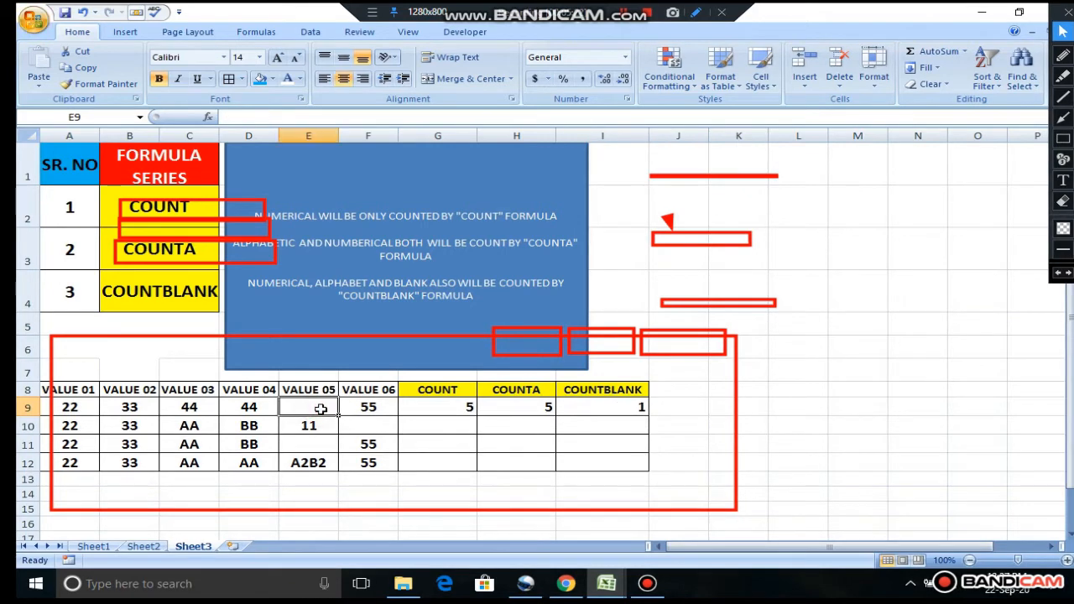
left_click(604, 405)
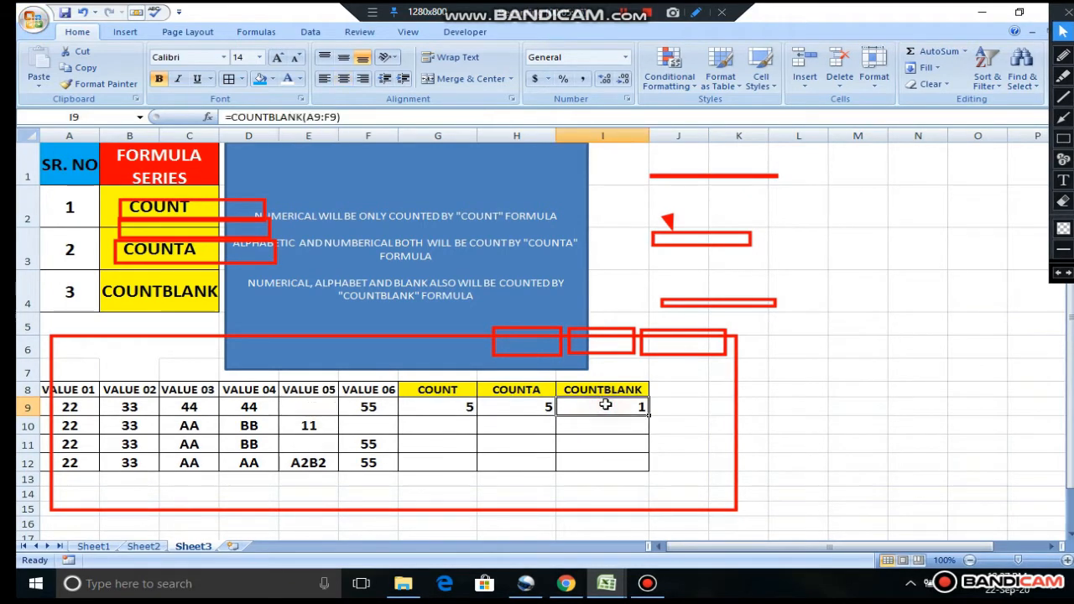
left_click(653, 423)
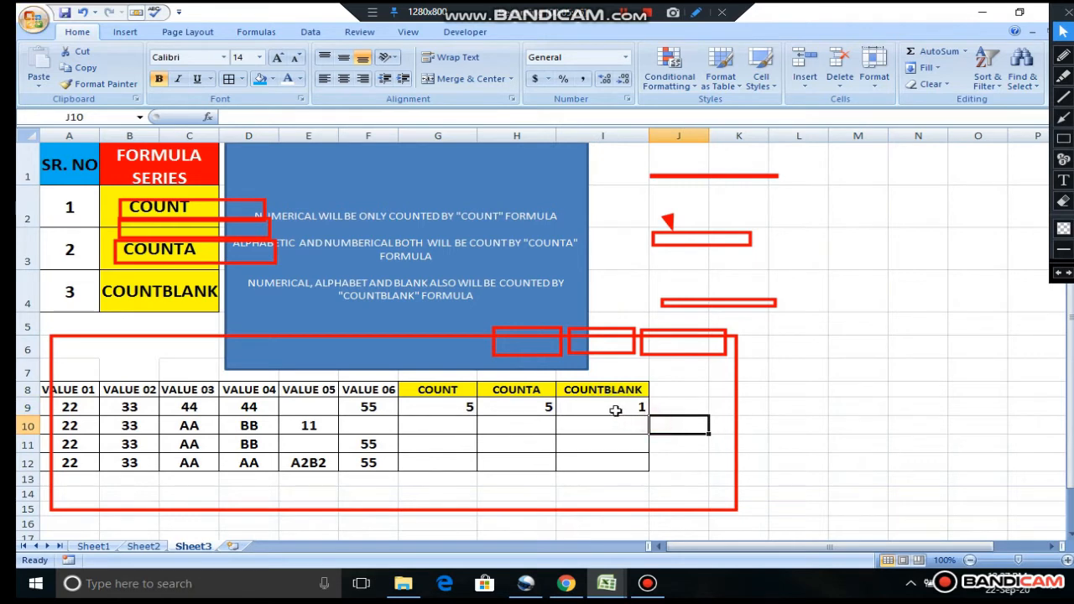
Step: Fill the COUNT, COUNTA and COUNTBLANK formulas from row 9 down through row 12
left_click(471, 406)
left_click_drag(476, 415, 477, 462)
left_click(544, 452)
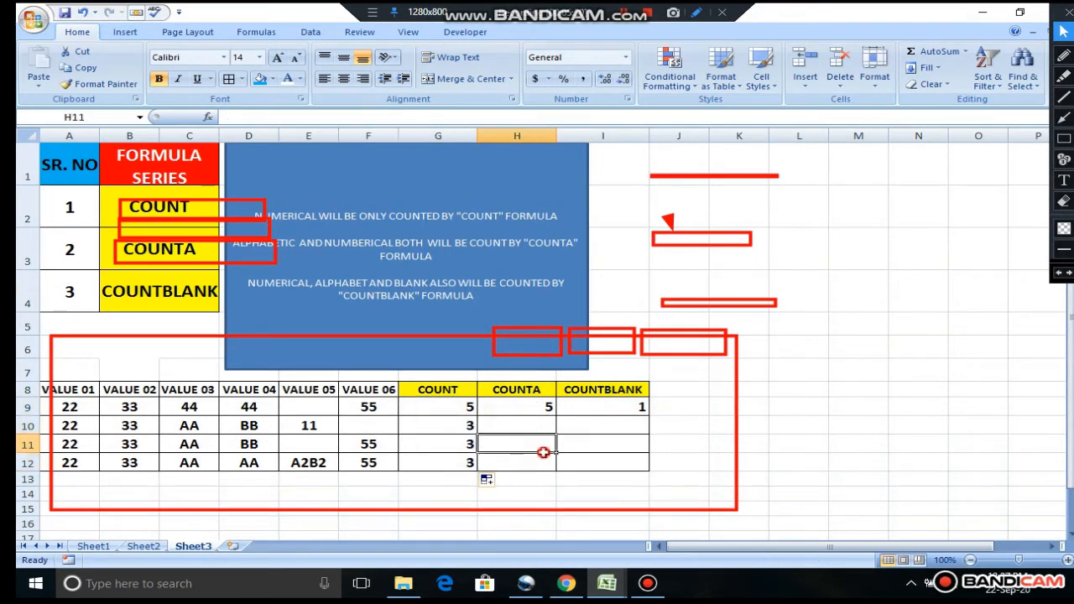
left_click(544, 408)
left_click_drag(554, 416, 554, 470)
left_click(639, 406)
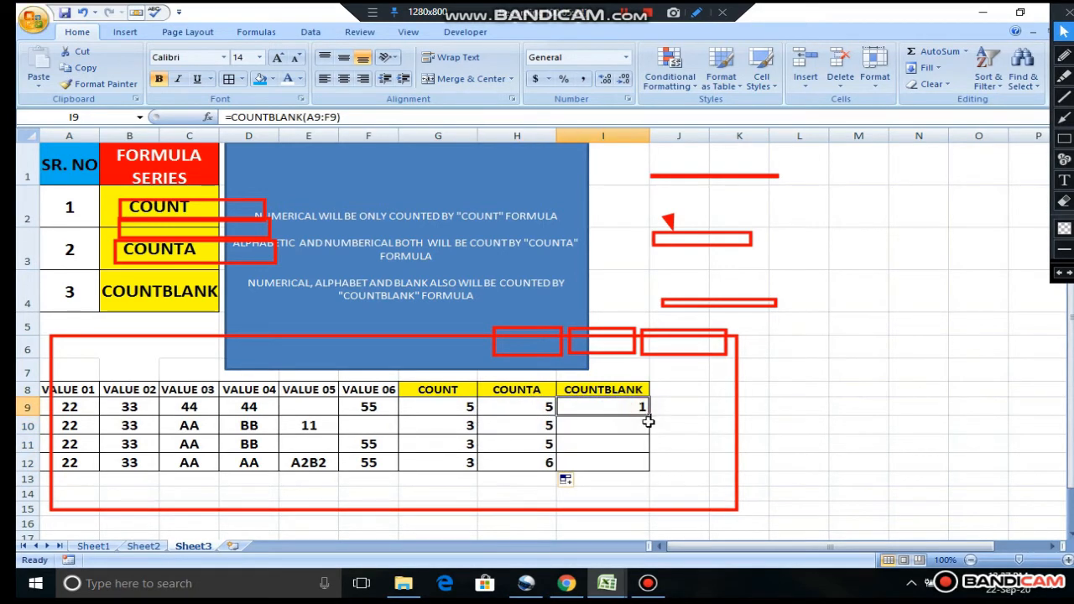
left_click_drag(647, 415, 648, 471)
left_click(696, 439)
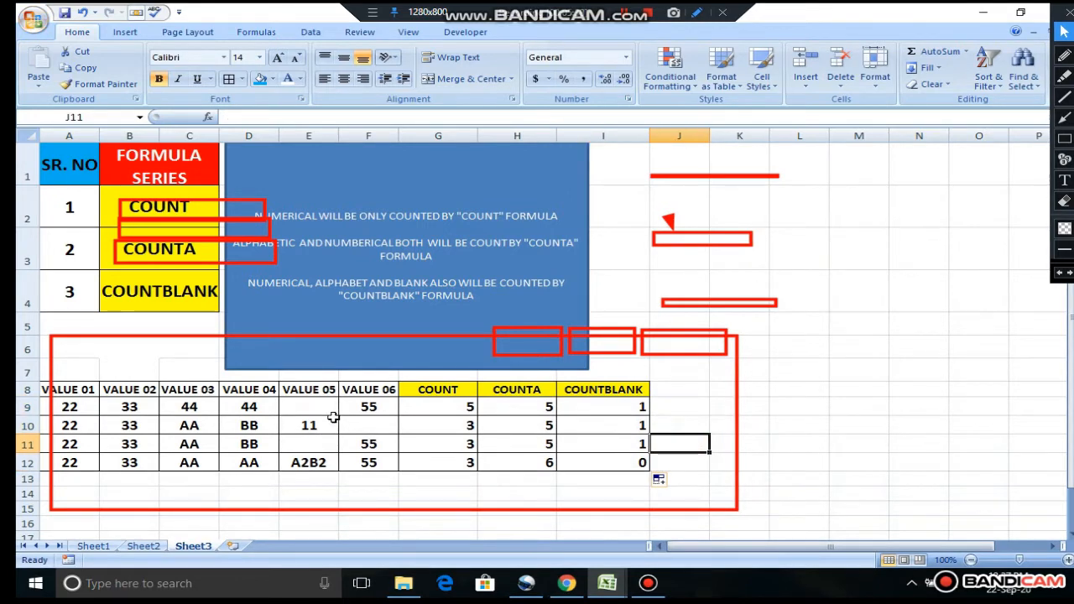
Step: Compare the blank cells E9, F10 and E11 with their COUNTBLANK results, and the row 9 values with the COUNT result
left_click(290, 407)
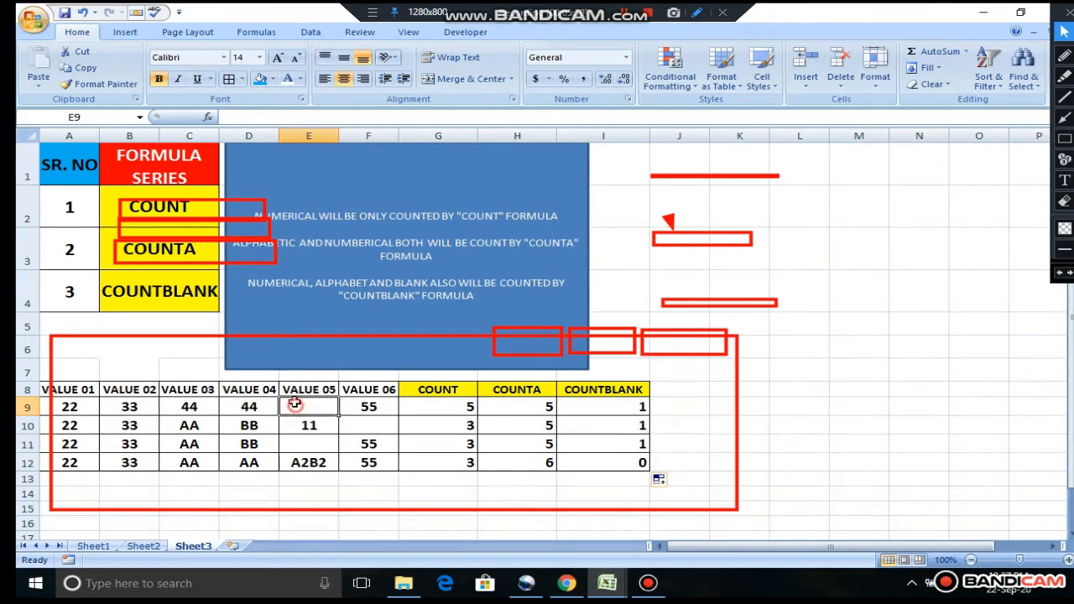
left_click(363, 423)
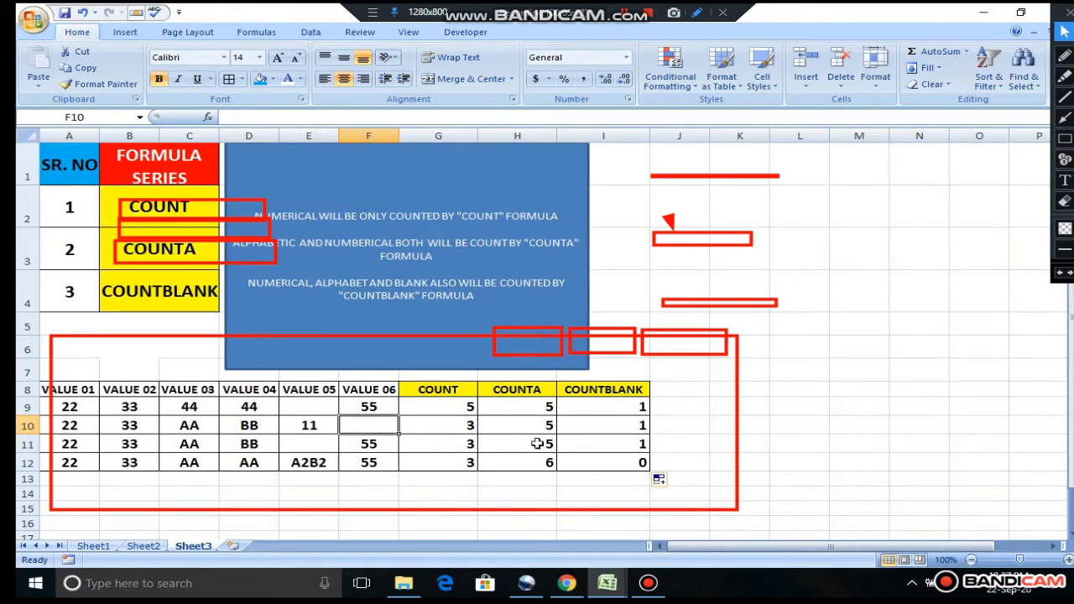
left_click(306, 445)
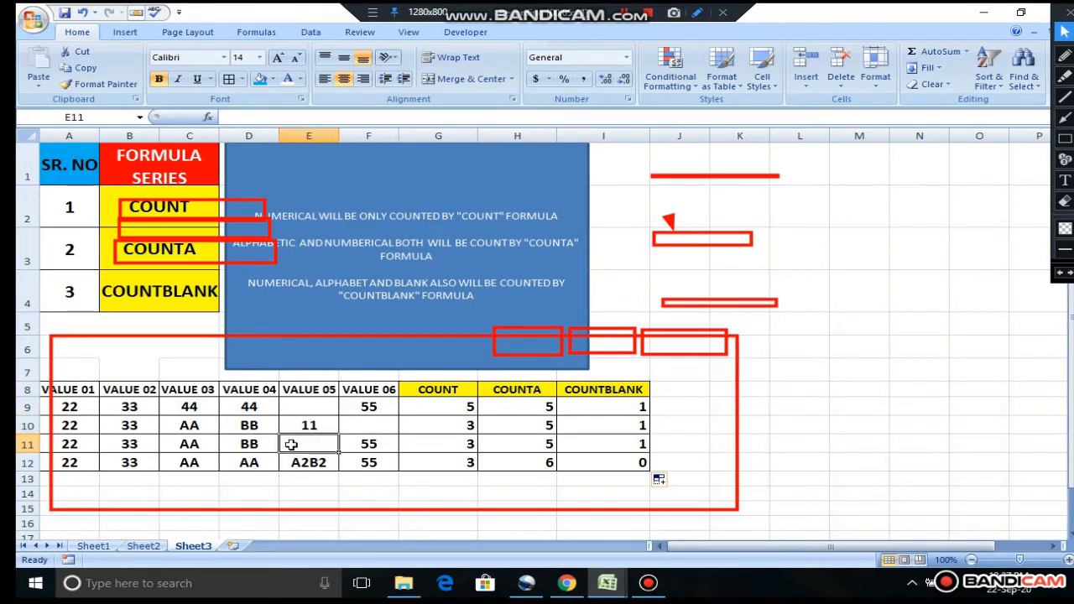
left_click(301, 409)
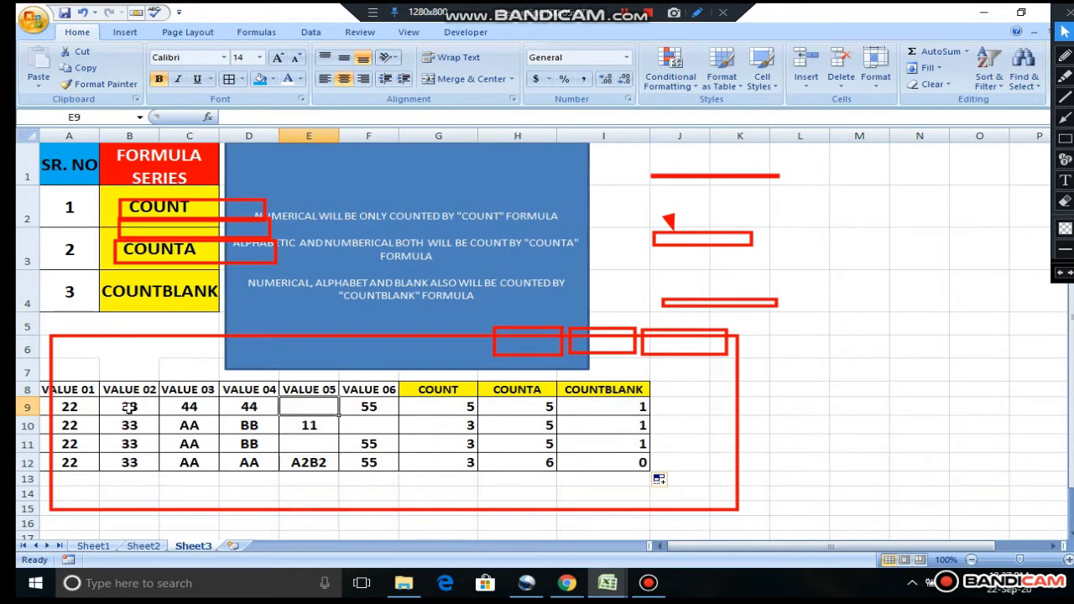
left_click_drag(74, 407, 388, 408)
left_click(443, 408)
left_click(418, 430)
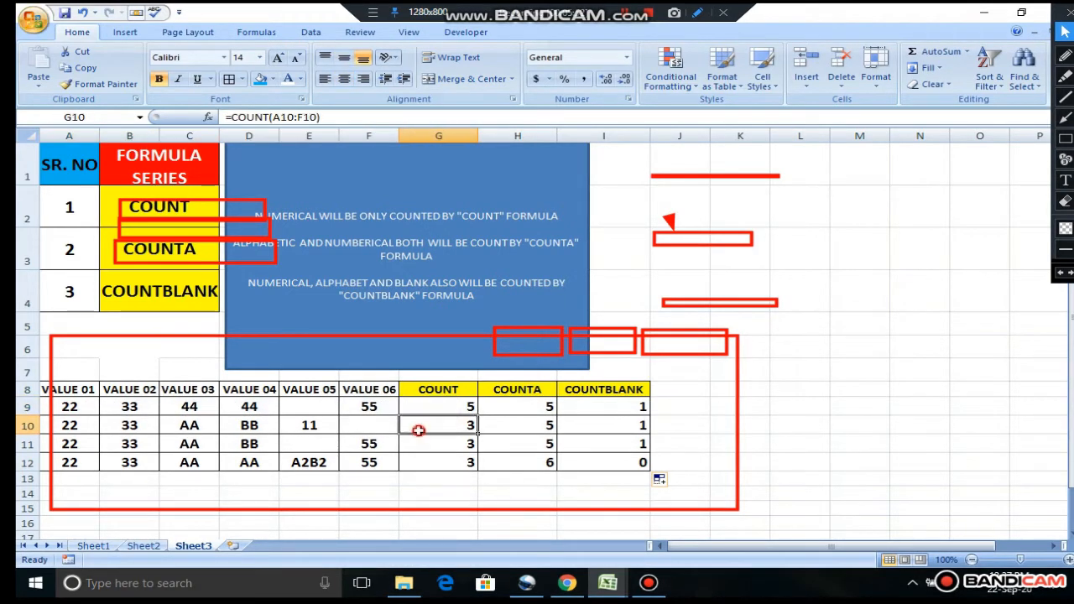
Step: Enter the letter A in cell E9 of the VALUE 05 column and check the COUNT formula in G9
left_click(309, 406)
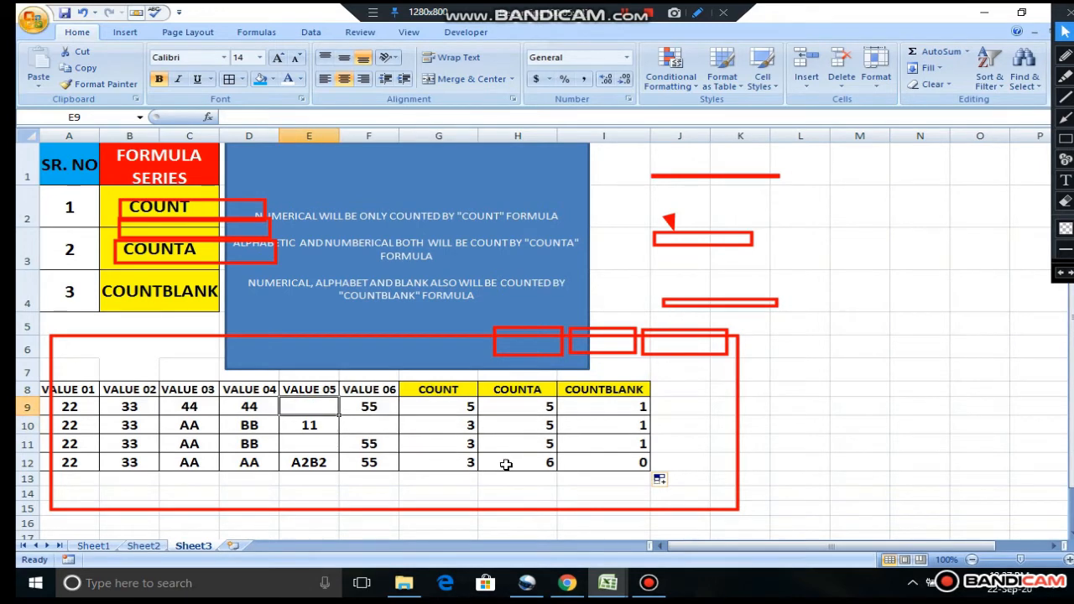
type("a")
key("BackSpace")
key("BackSpace")
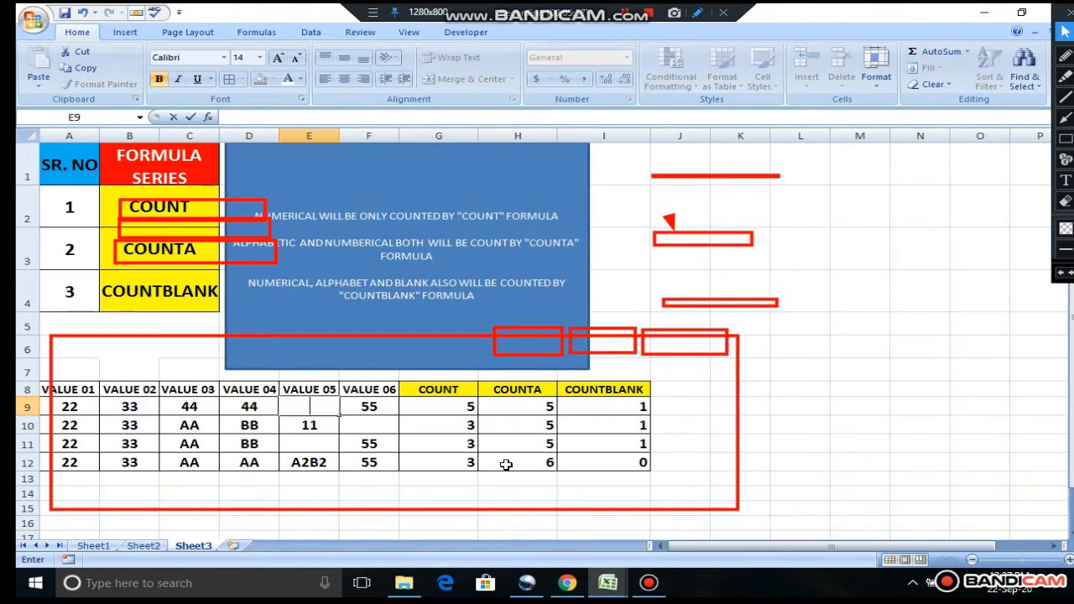
type("A")
key("BackSpace")
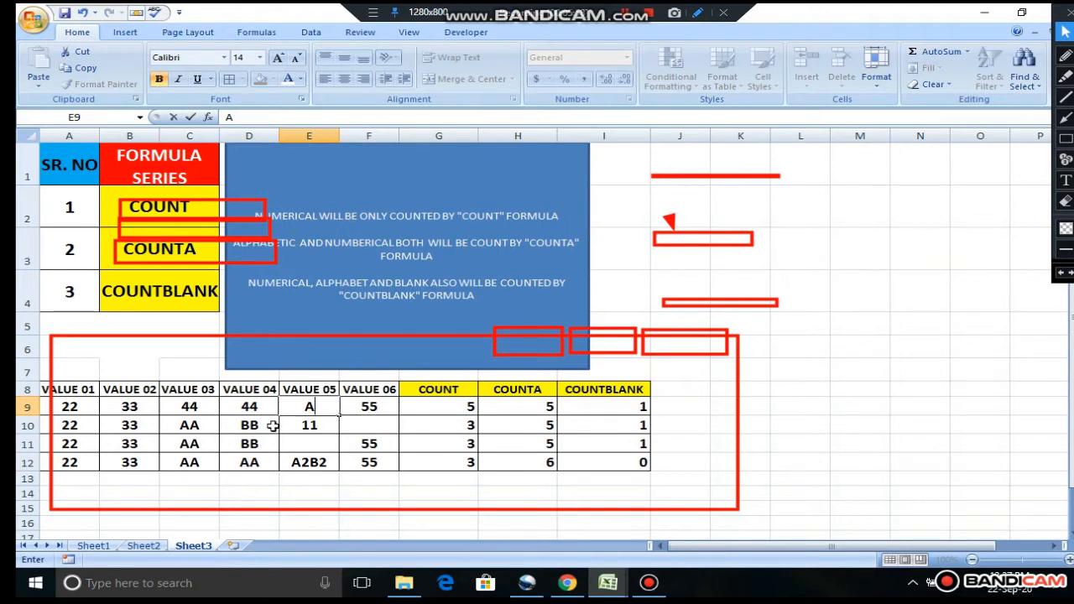
left_click(419, 426)
left_click(453, 405)
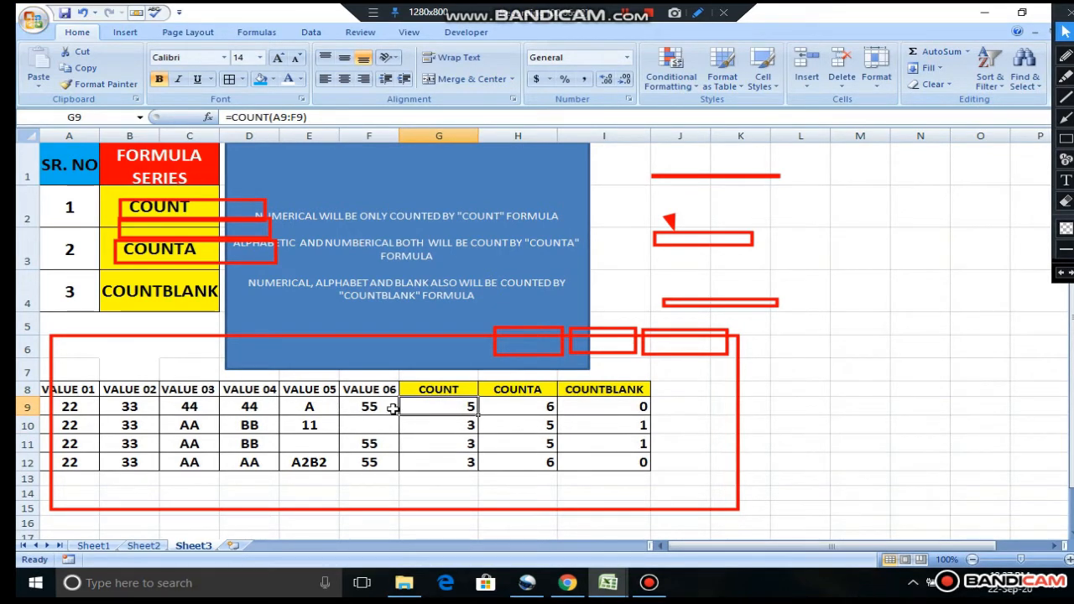
Step: Compare the letter in E9 with the COUNT result in G9 and the COUNTA result in H9
left_click(317, 410)
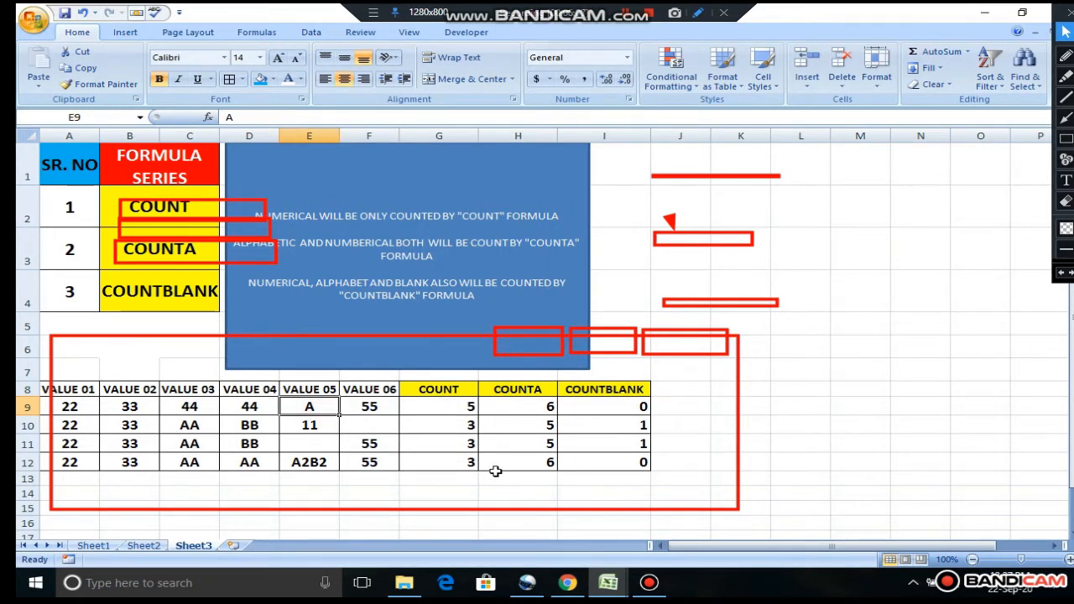
left_click(452, 406)
left_click(516, 412)
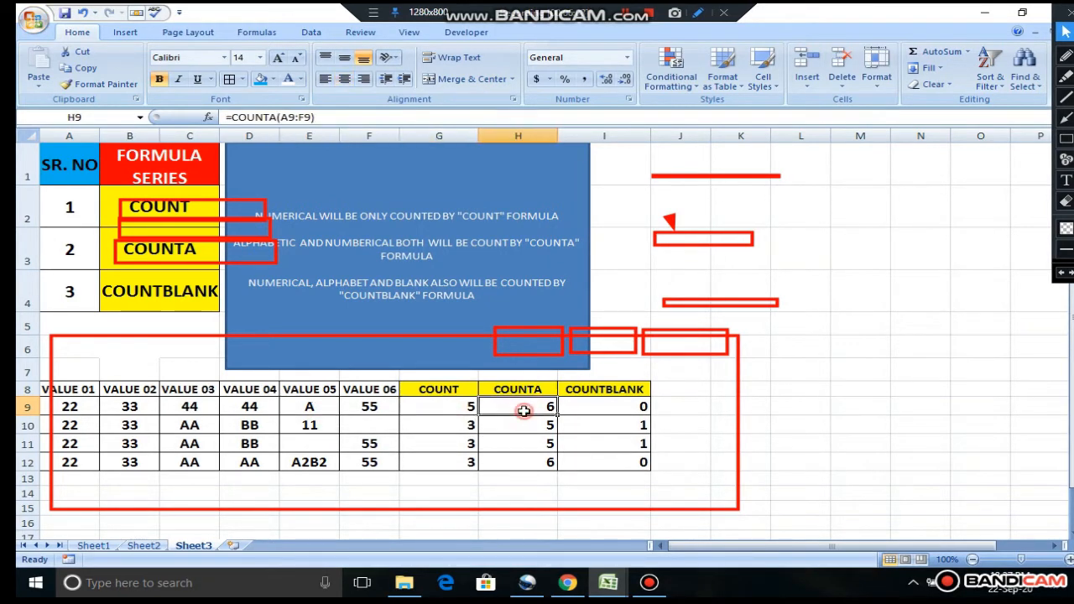
left_click(311, 406)
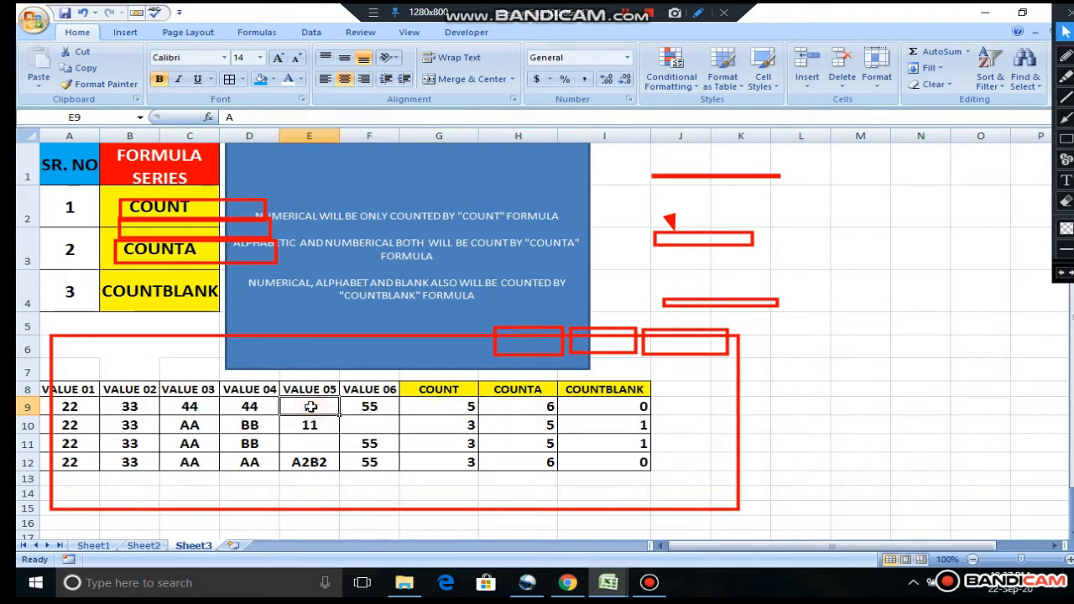
left_click(524, 406)
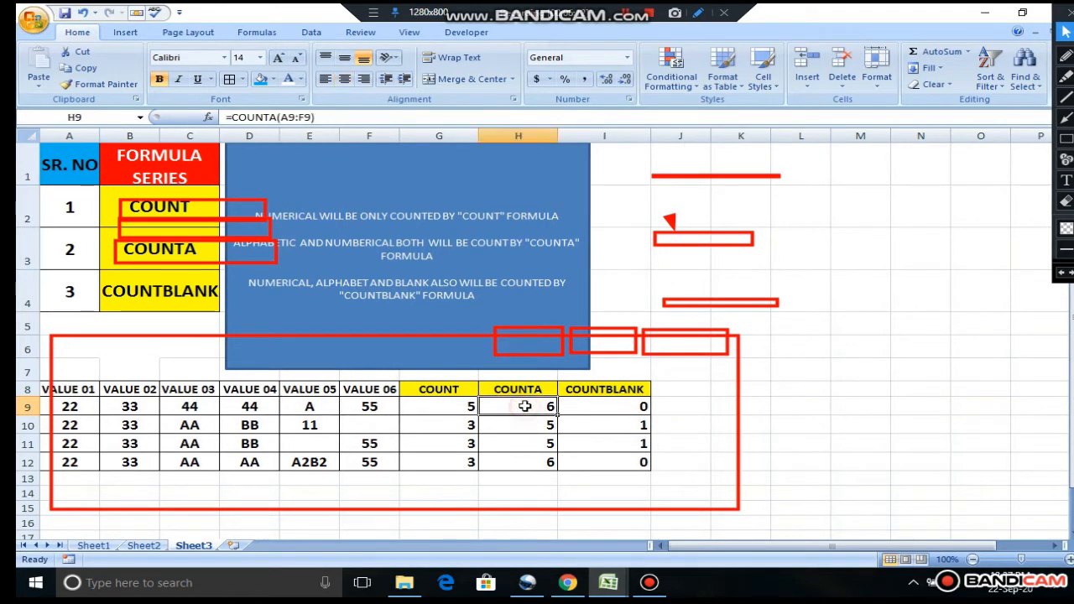
left_click(310, 407)
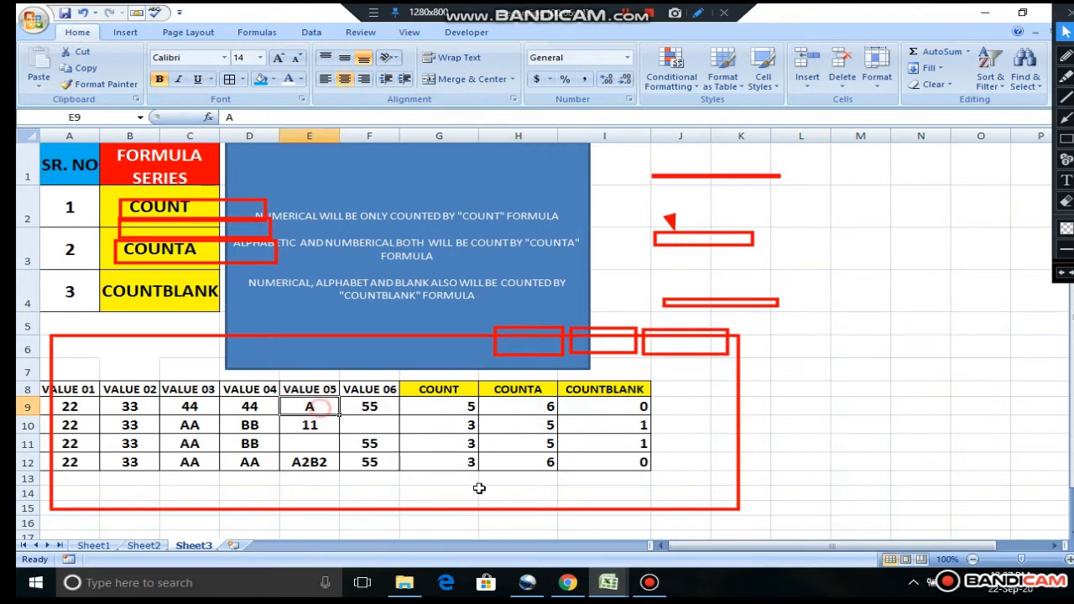
Step: Clear the letter from cell E9 and recheck the COUNTBLANK result in I9
key("BackSpace")
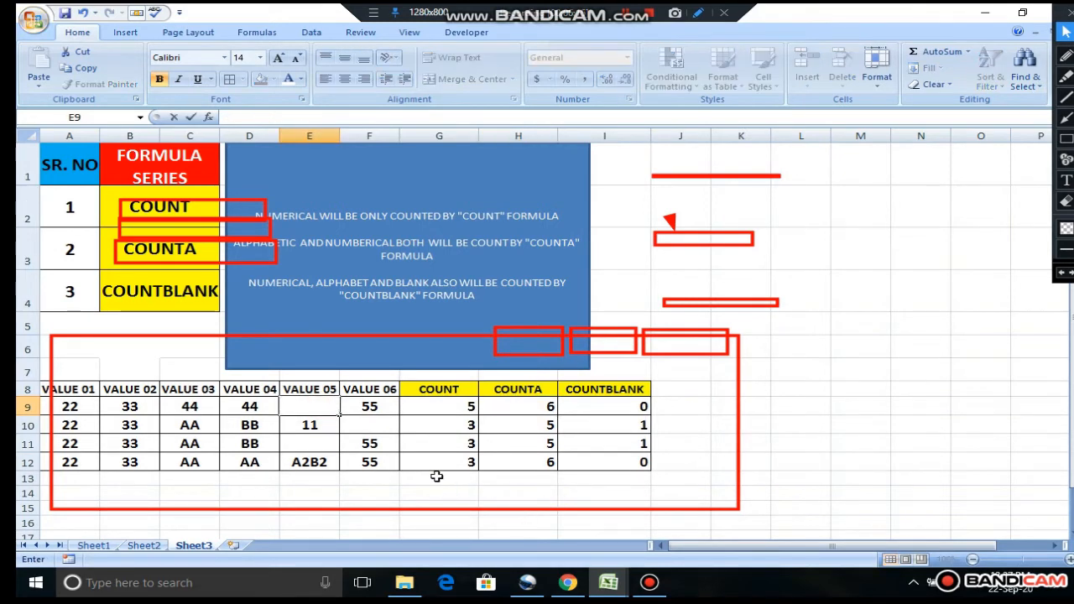
left_click(325, 406)
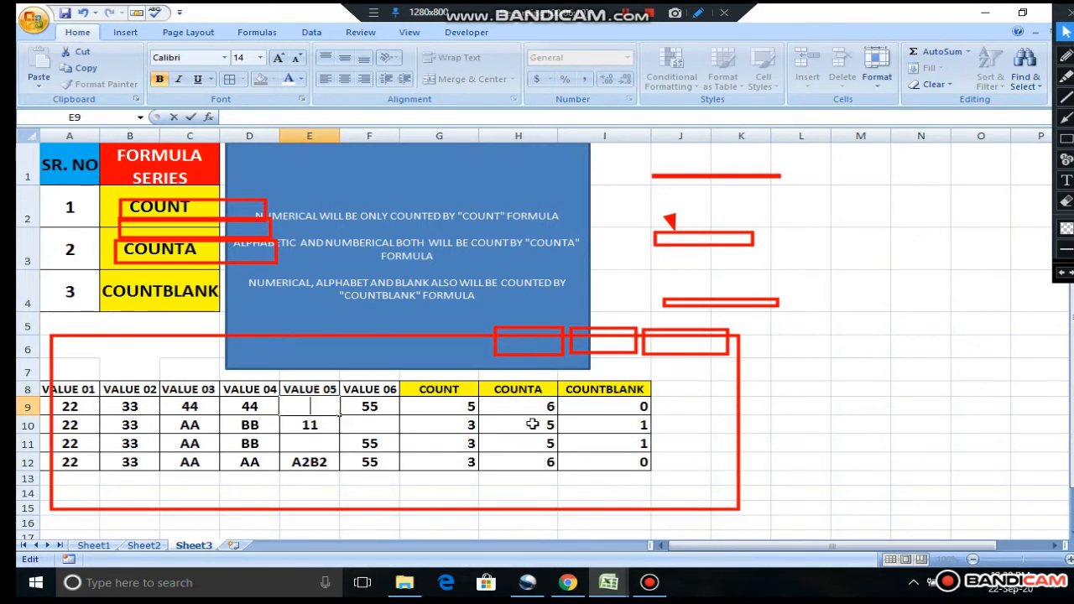
left_click(367, 440)
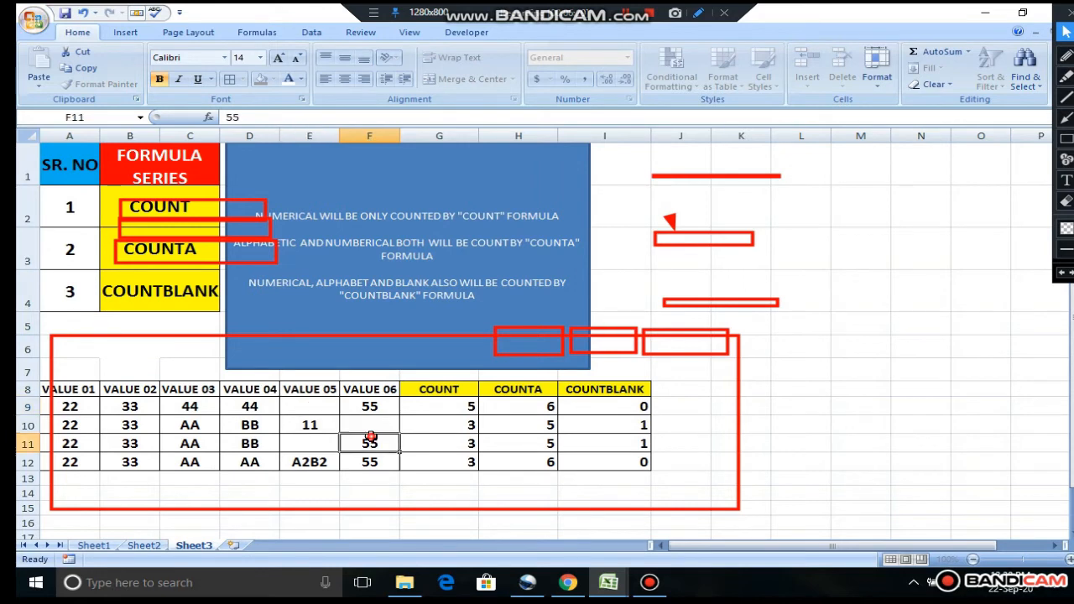
left_click(325, 408)
left_click(615, 406)
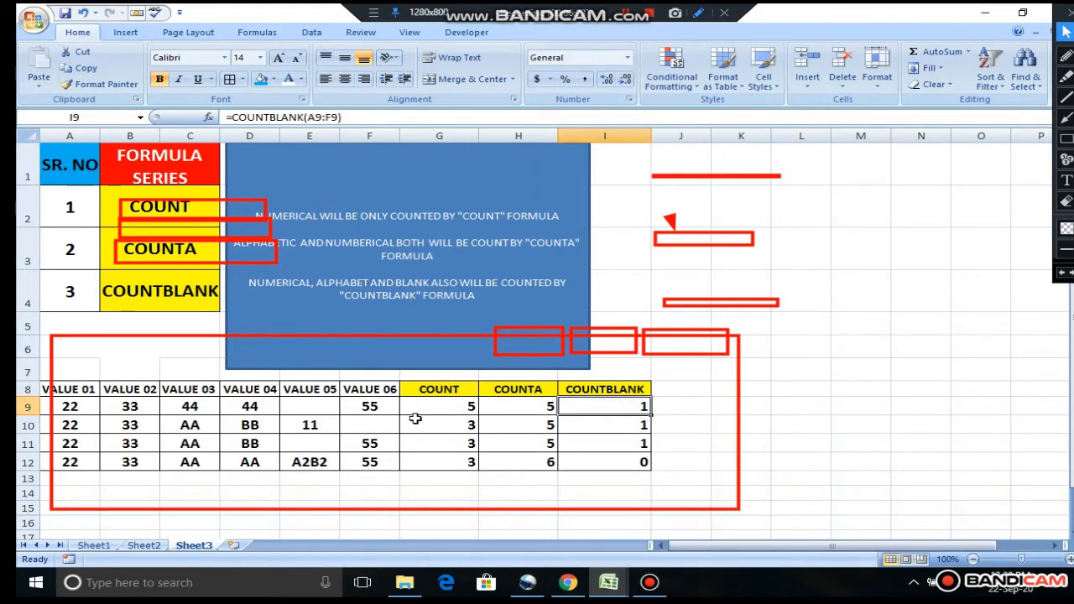
Step: Clear the VALUE 06 cell F9 and check the COUNTBLANK result in I9
left_click(371, 406)
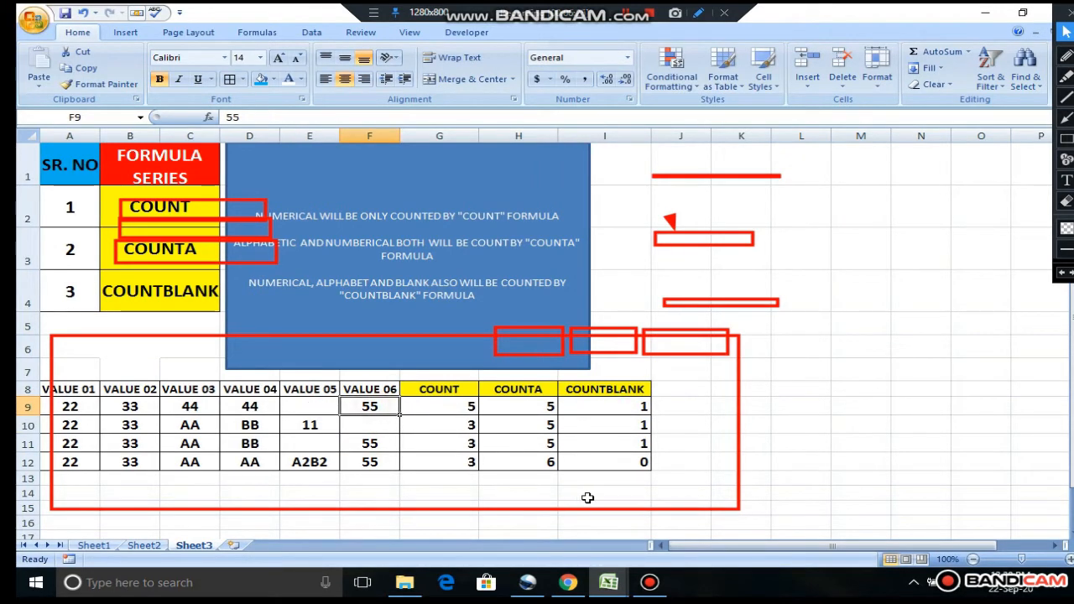
key("BackSpace")
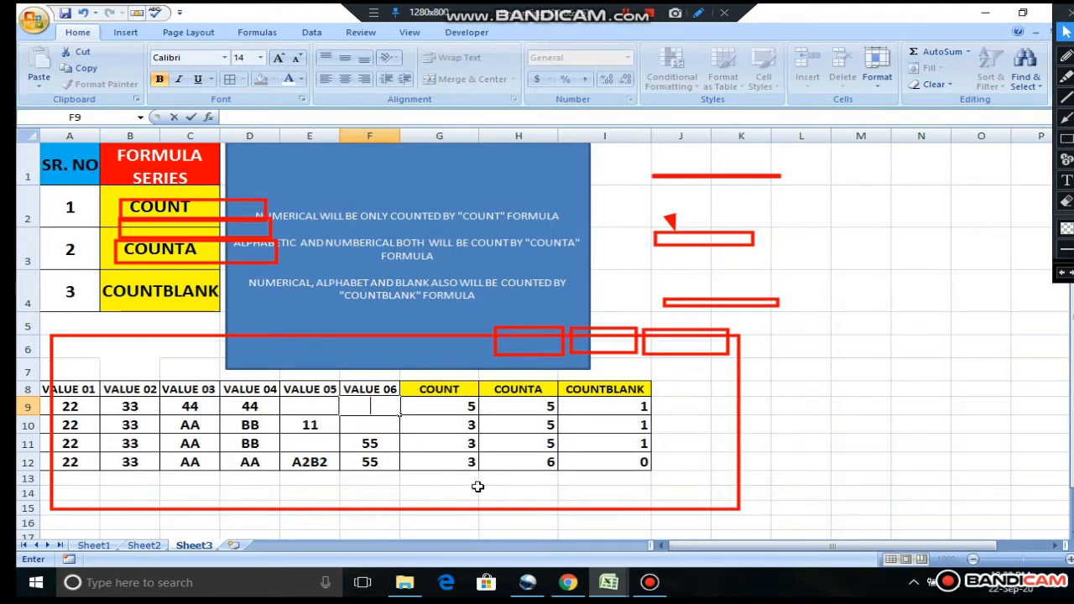
left_click(392, 430)
left_click(613, 407)
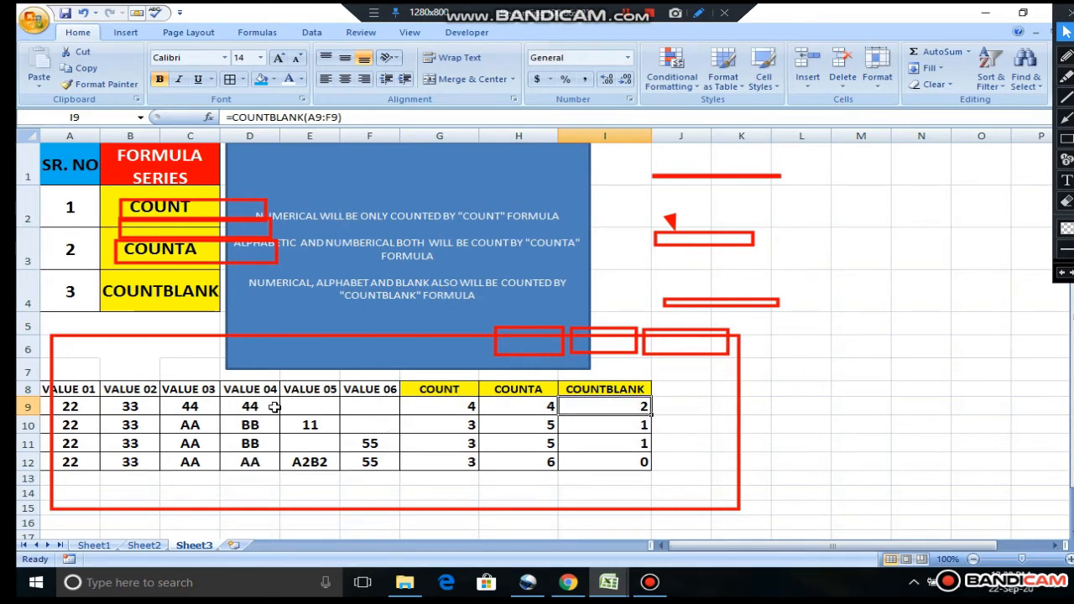
Step: Compare the blank cells E9 and F9 with the COUNTBLANK result in I9, and the filled cells A9:D9 with the COUNTA result in H9
left_click(326, 406)
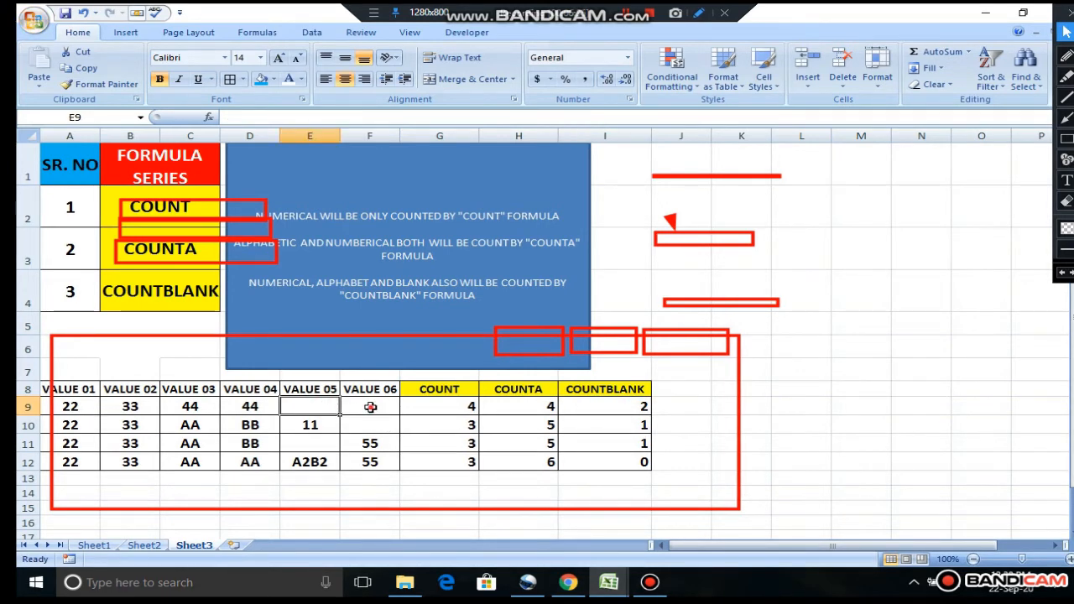
left_click(362, 407)
left_click(617, 406)
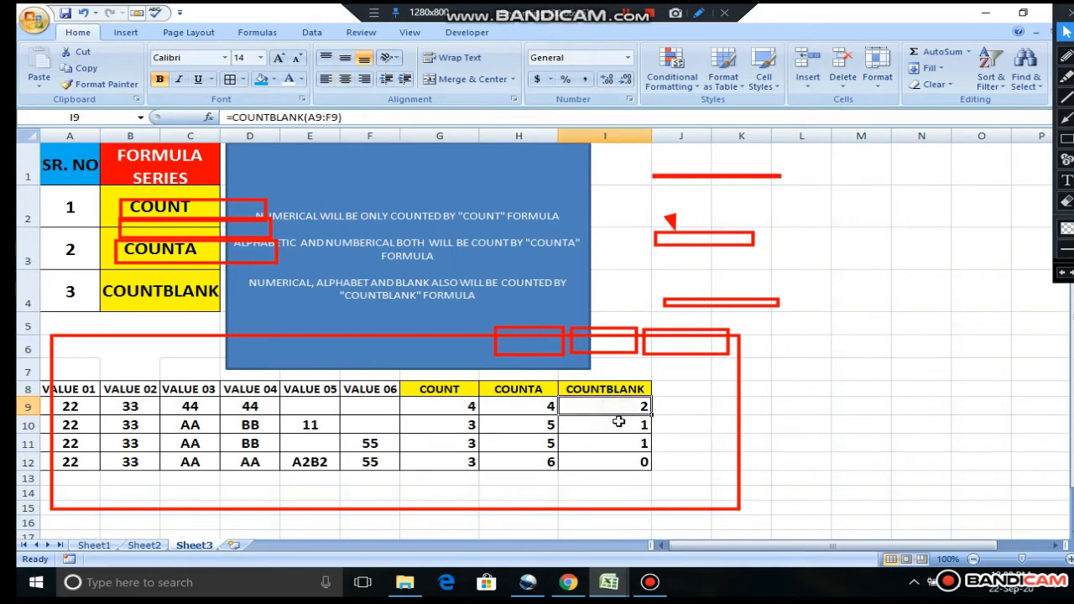
left_click(323, 409)
left_click(370, 408)
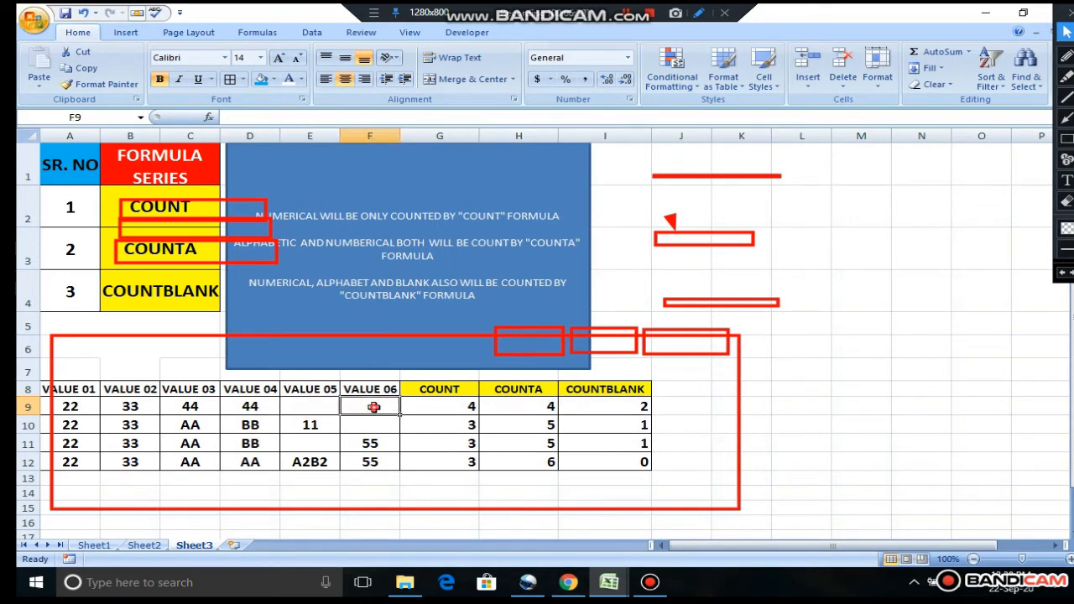
left_click(317, 409)
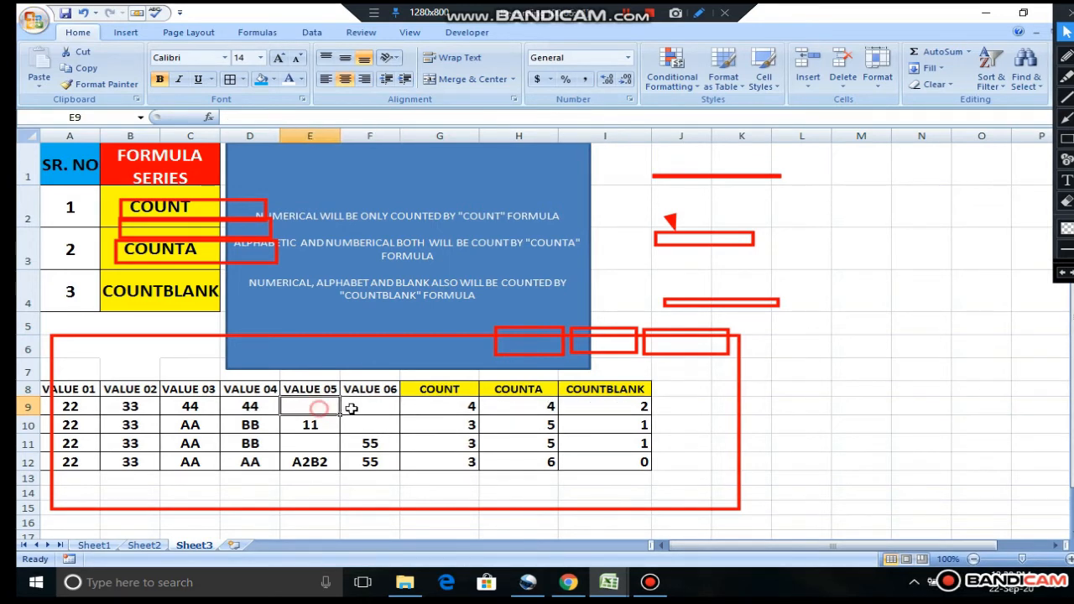
left_click(365, 408)
left_click(252, 408)
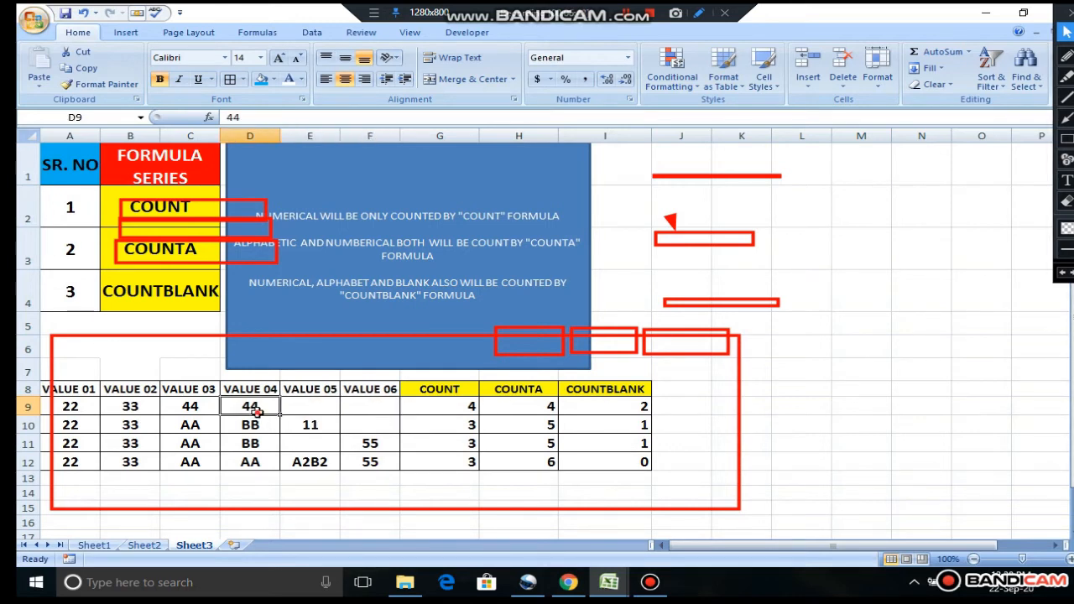
left_click(201, 410)
left_click(132, 409)
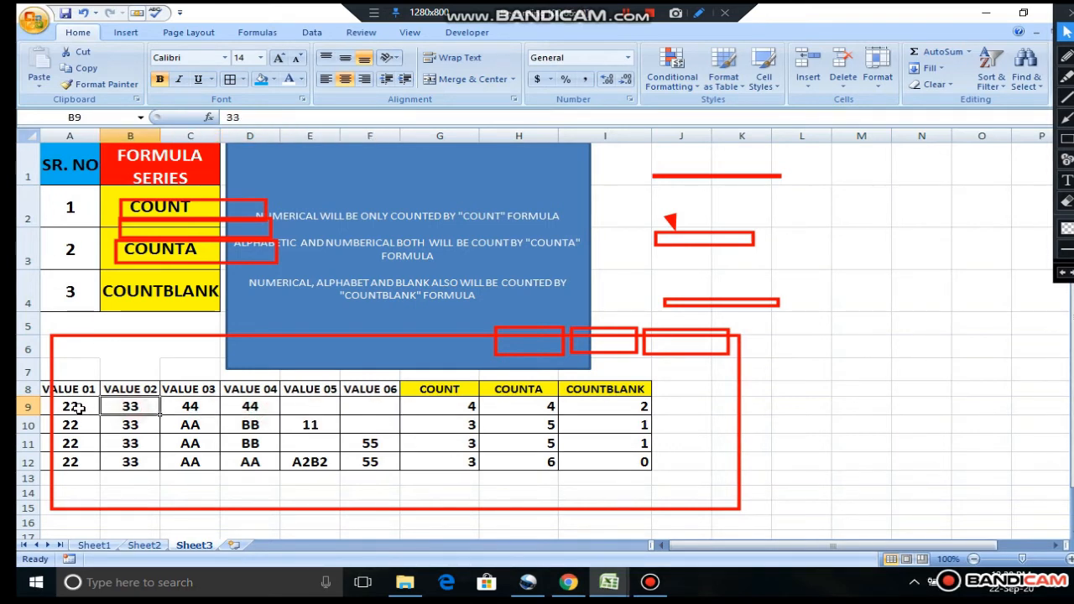
left_click(72, 408)
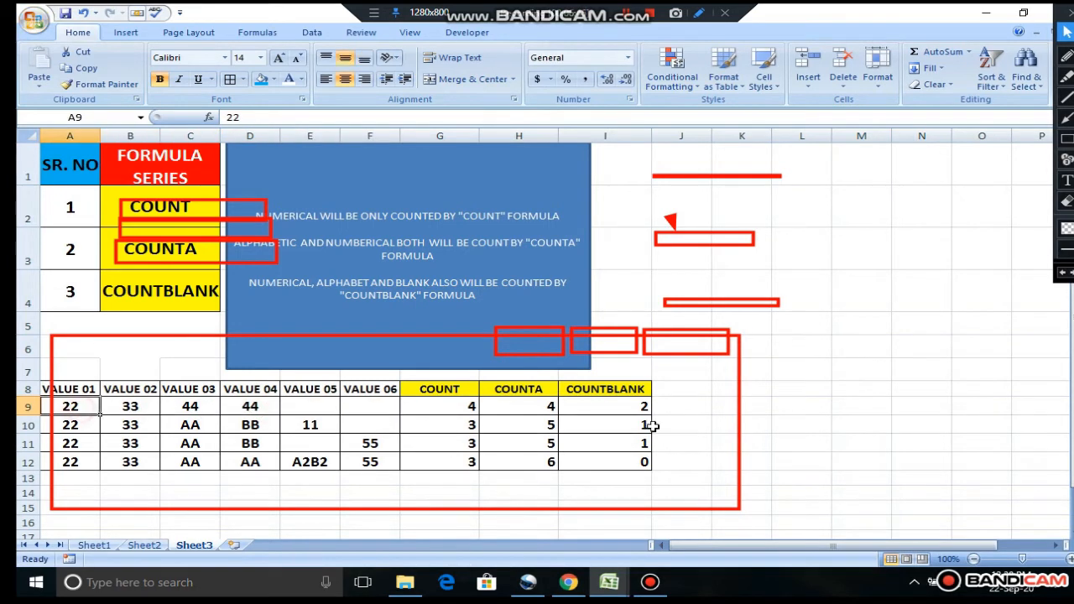
left_click(521, 407)
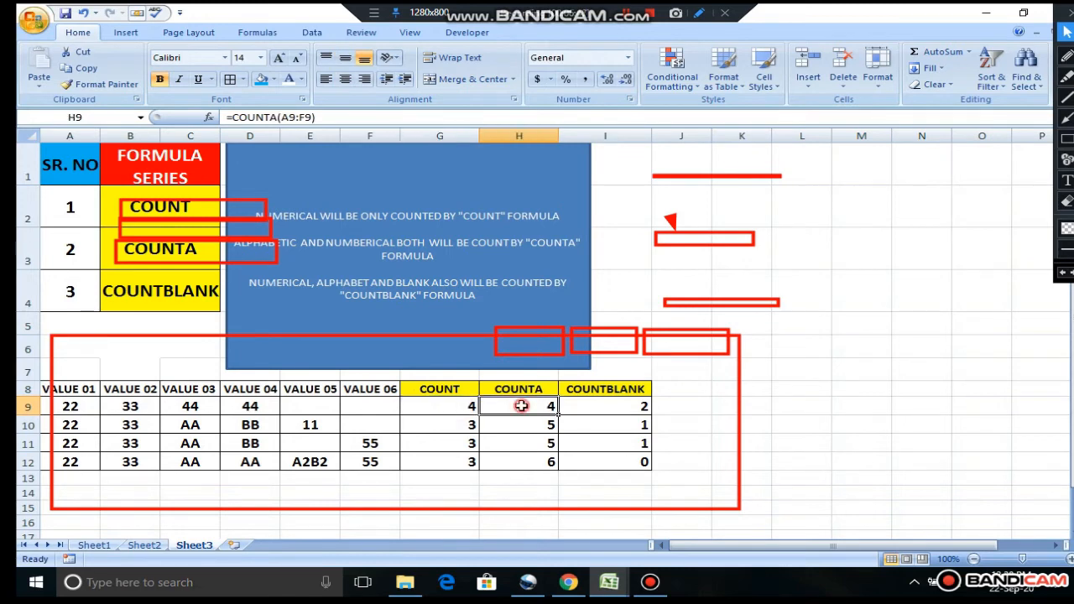
Step: Examine the text cells C10 and D10 against the COUNT result in G10
left_click(463, 425)
left_click(263, 424)
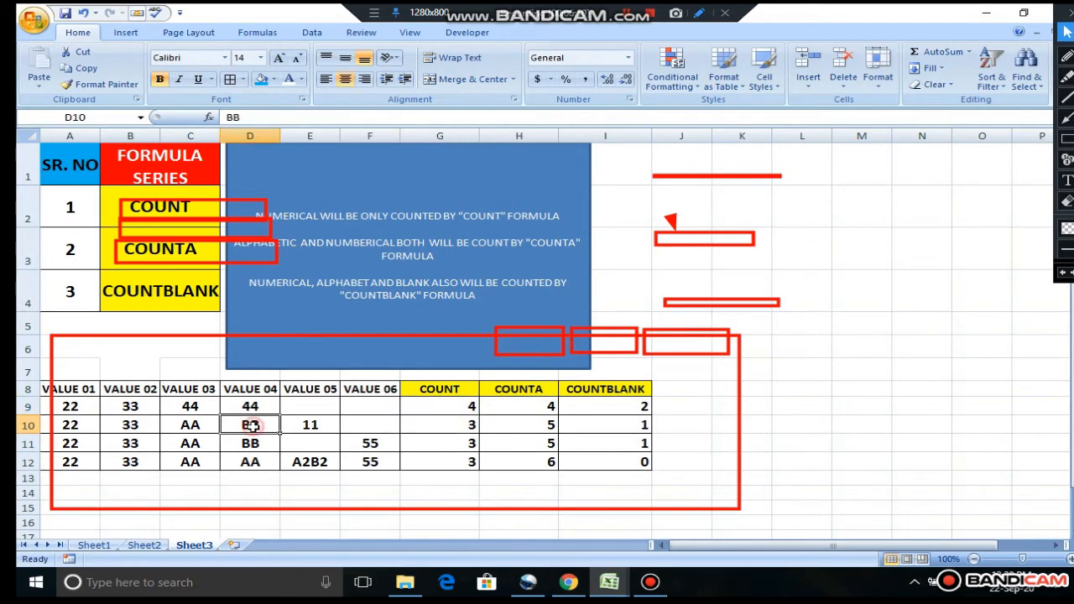
left_click(179, 428)
left_click_drag(178, 428, 289, 428)
left_click(210, 425)
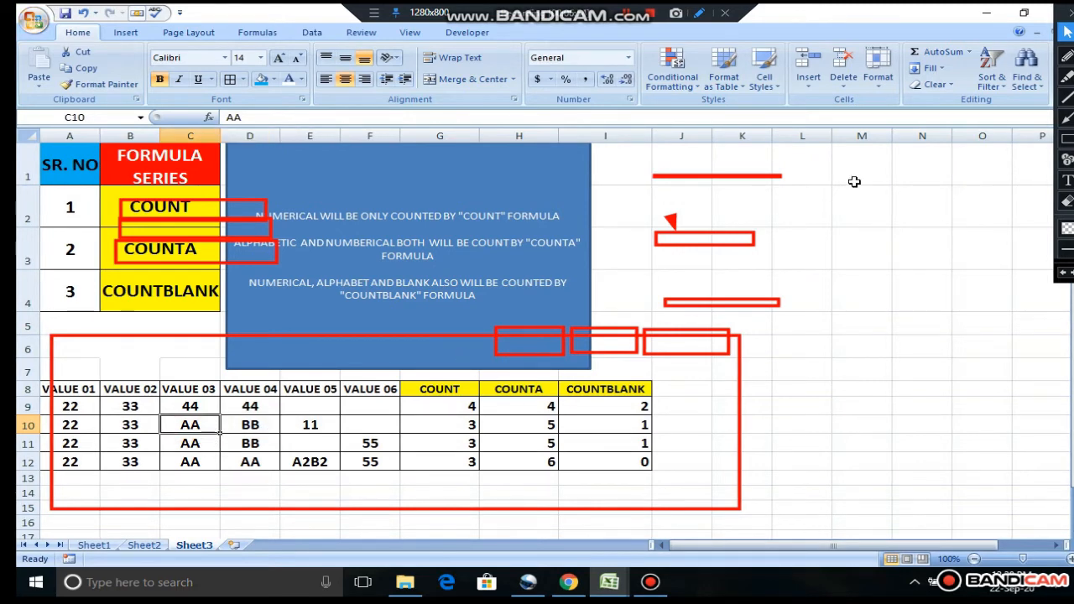
Step: Outline the row 10 numbers in A10:B10 and E10 and the text cells C10:D10 with red annotation rectangles
left_click(1067, 121)
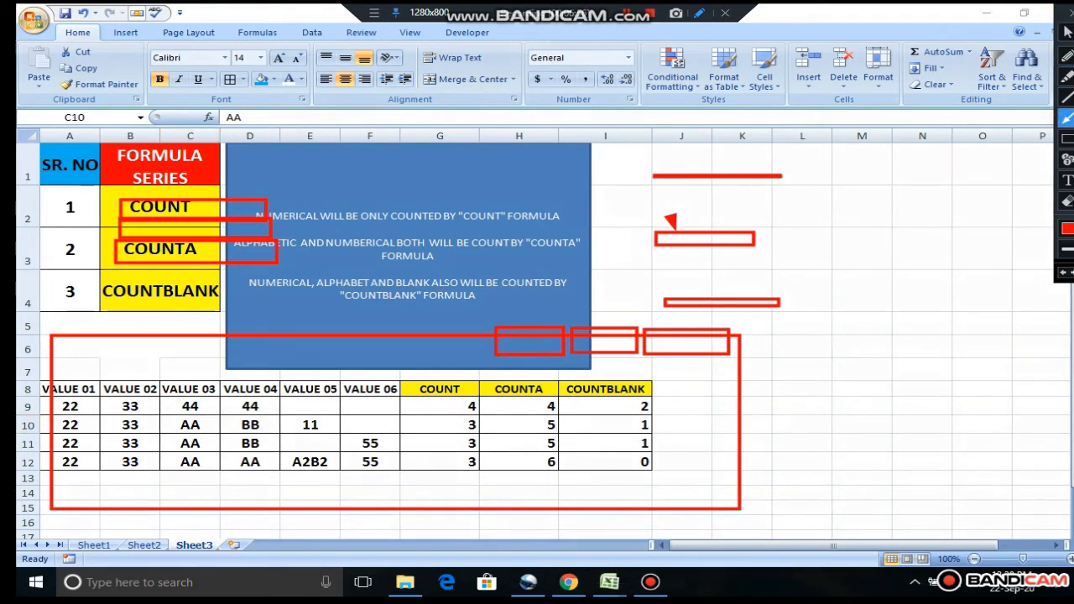
left_click(1067, 138)
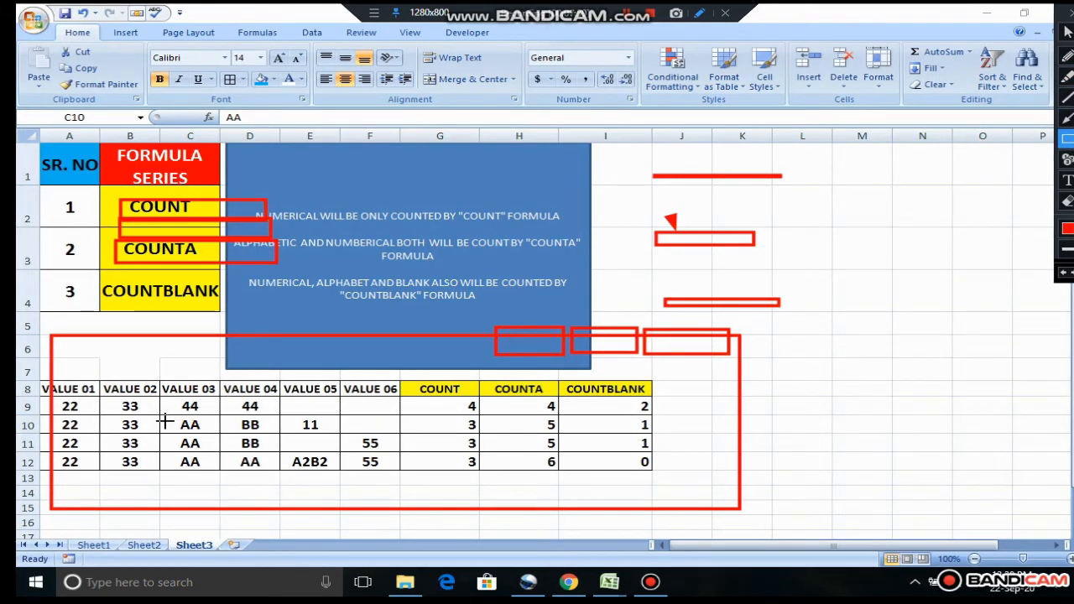
left_click_drag(165, 421, 223, 436)
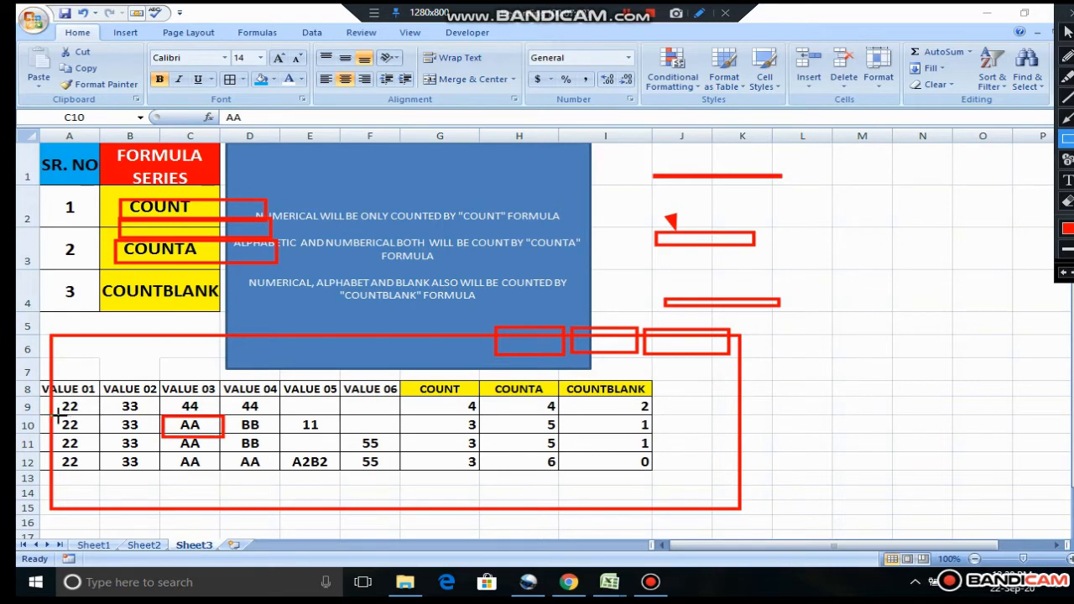
mouse_move(55, 415)
left_mouse_down()
mouse_move(158, 445)
mouse_move(151, 436)
left_mouse_up()
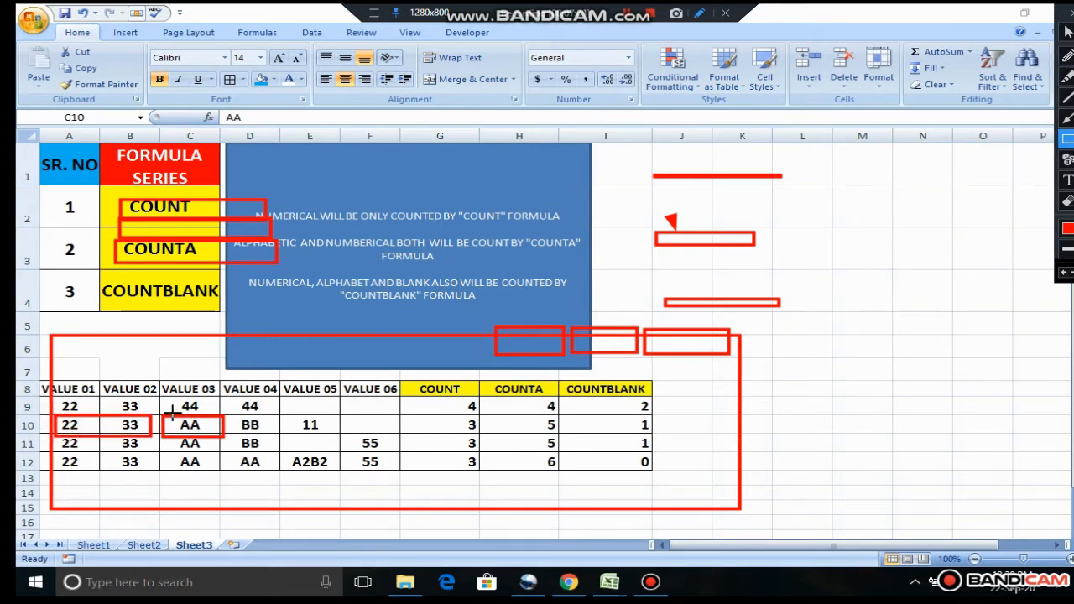
mouse_move(222, 415)
left_mouse_down()
mouse_move(282, 437)
mouse_move(339, 434)
left_mouse_up()
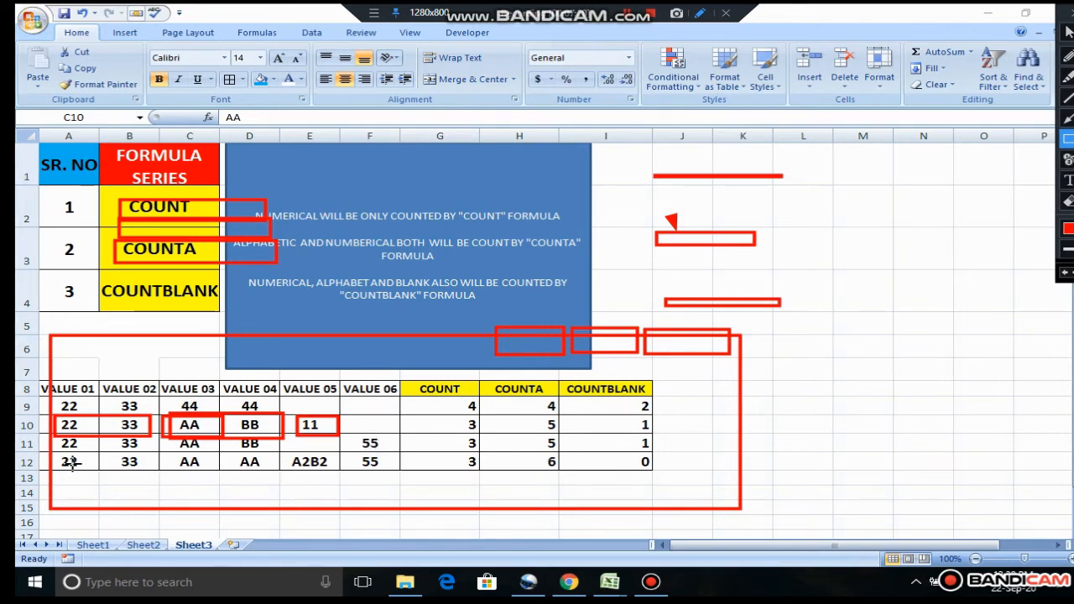
Step: Outline the row 12 values in A12:F12 and the COUNTBLANK result in I12 with red annotation rectangles
mouse_move(19, 458)
left_mouse_down()
mouse_move(262, 475)
mouse_move(361, 503)
mouse_move(359, 451)
mouse_move(354, 475)
left_mouse_up()
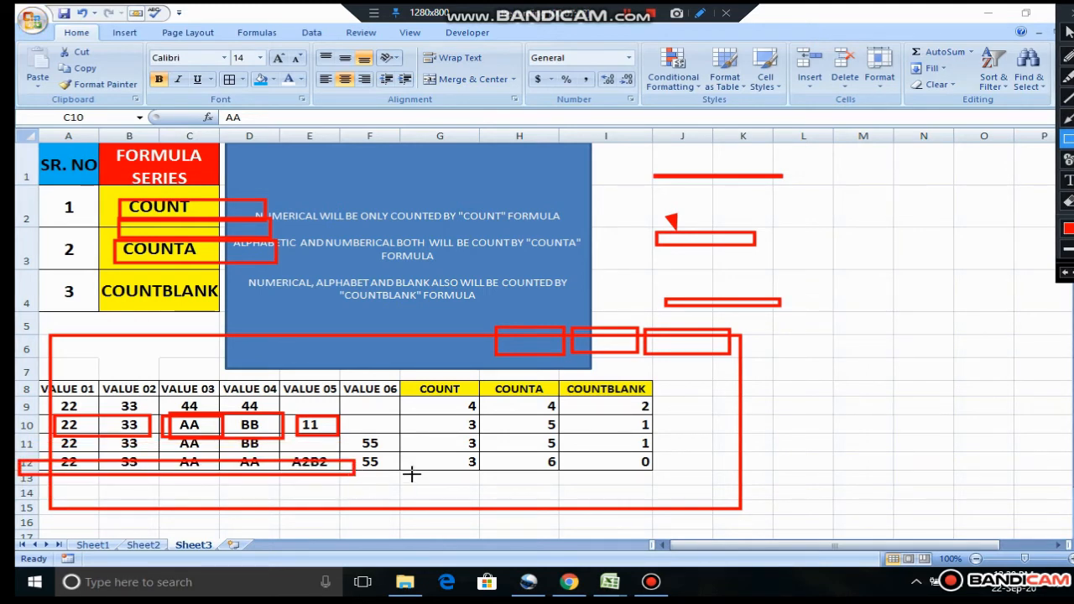
key("ctrl+z")
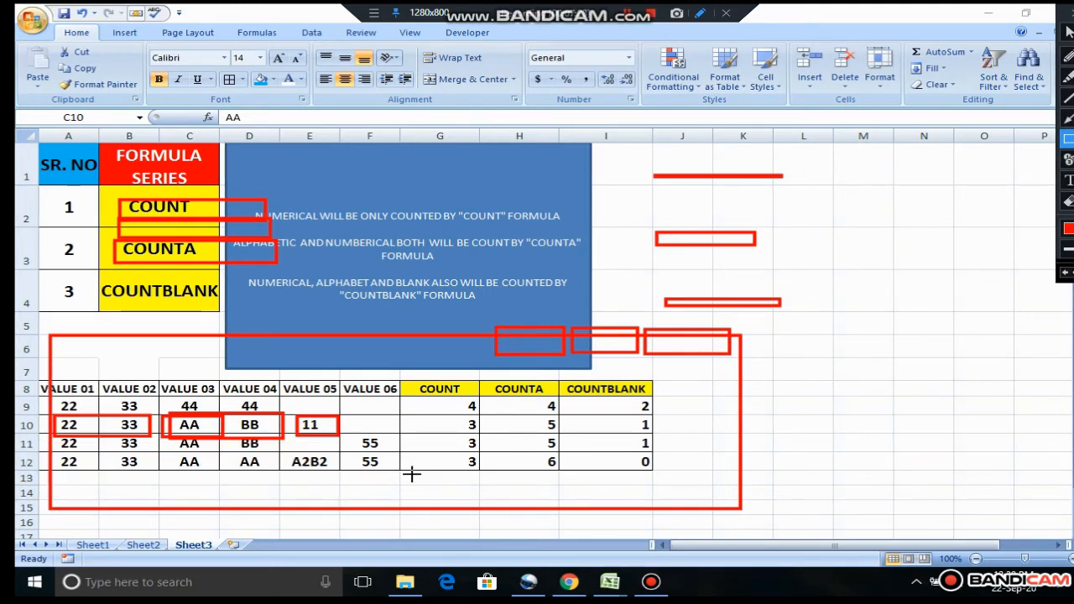
left_click_drag(50, 453, 414, 486)
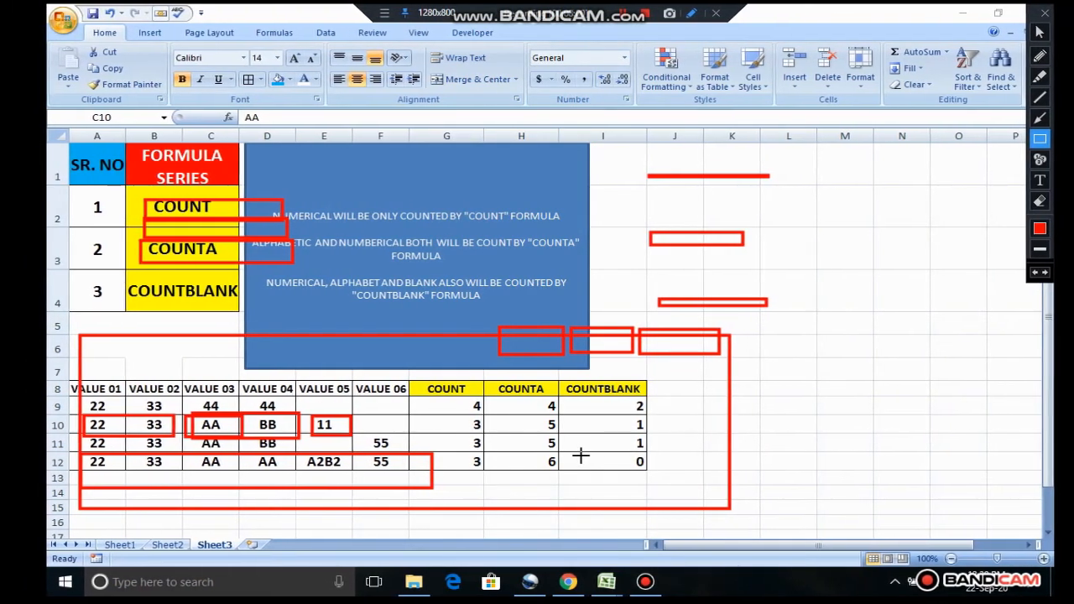
left_click_drag(578, 451, 669, 476)
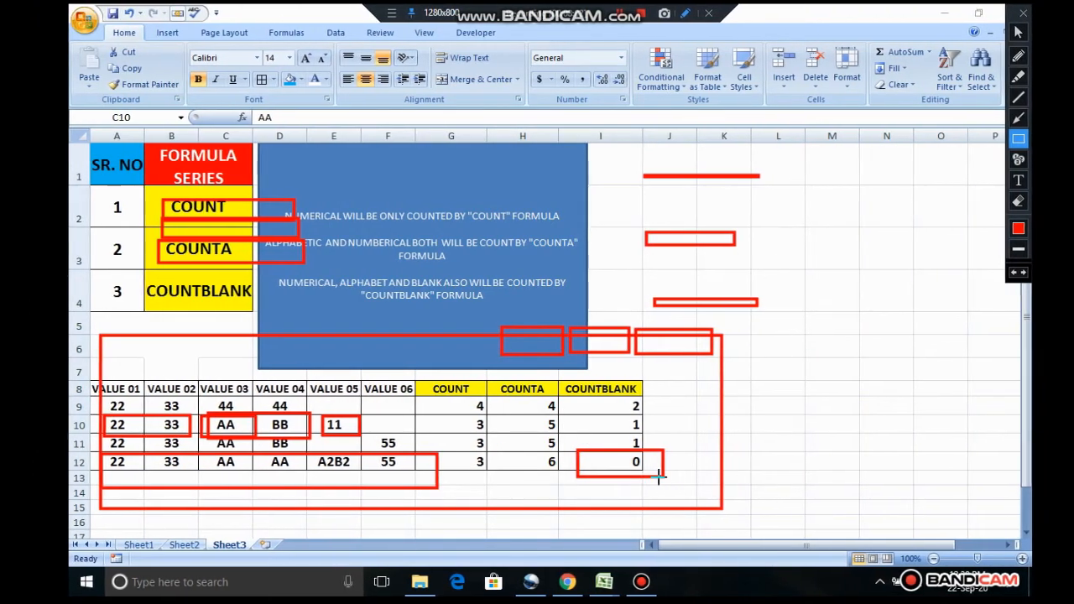